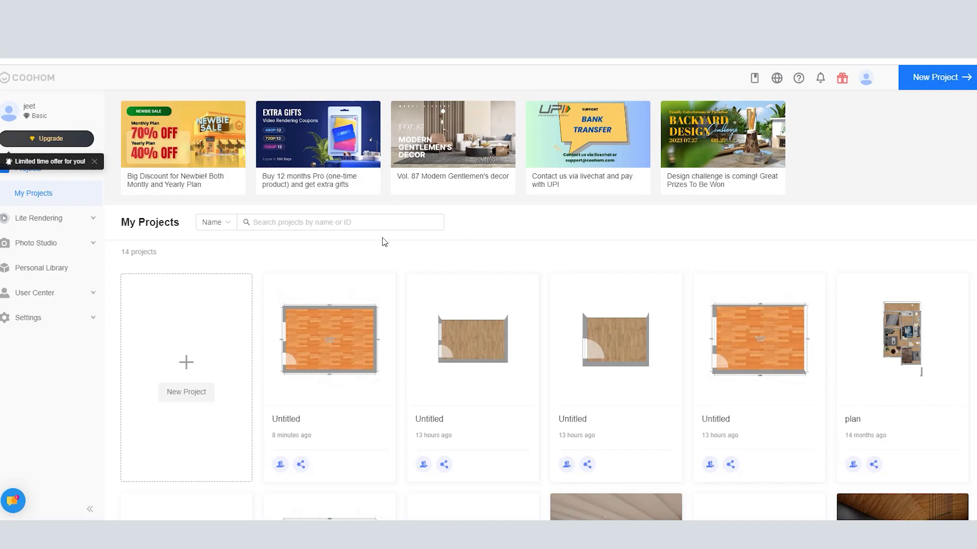
# Step: Open the Coohom home page and look through its feature sections and design showcases
pyautogui.click(20, 84)
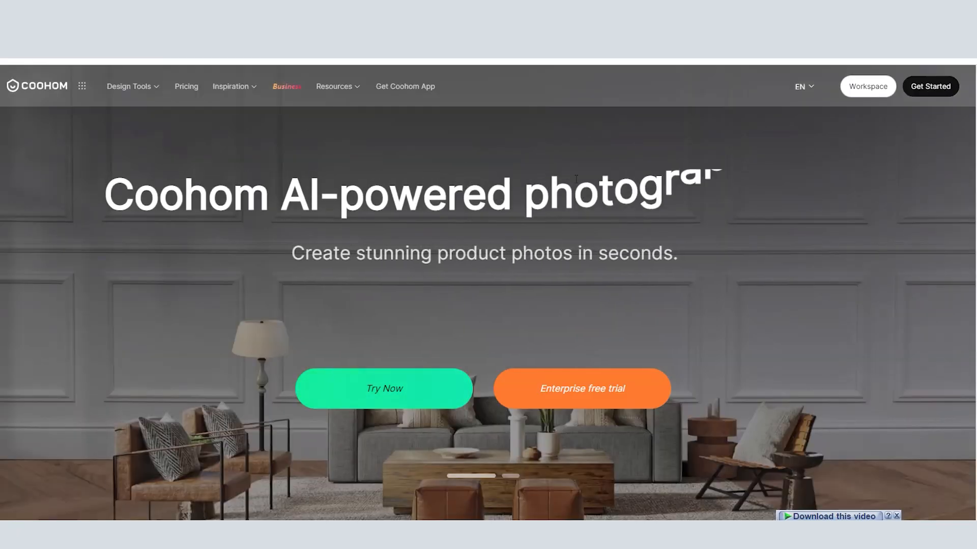
pyautogui.scroll(-9, 752, 220)
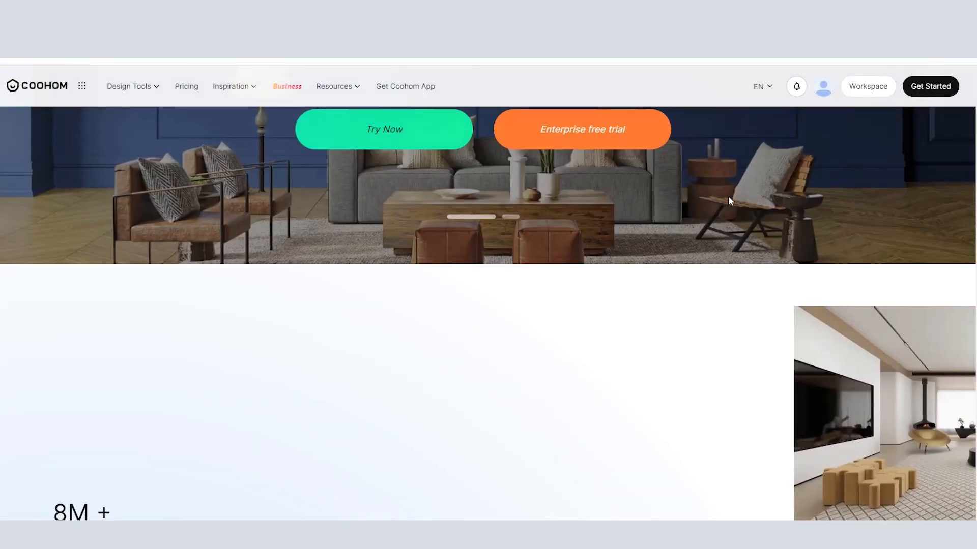
pyautogui.scroll(-12, 634, 209)
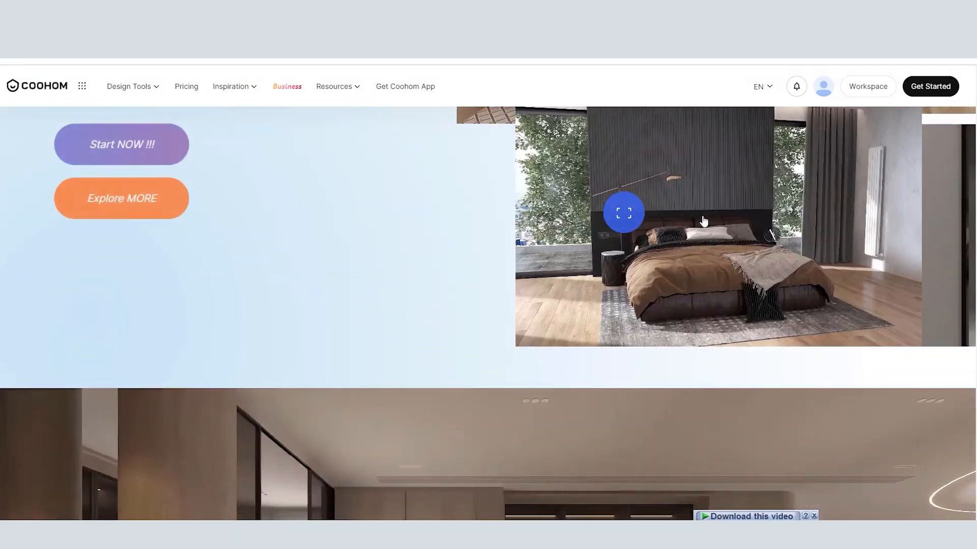
pyautogui.scroll(-10, 660, 202)
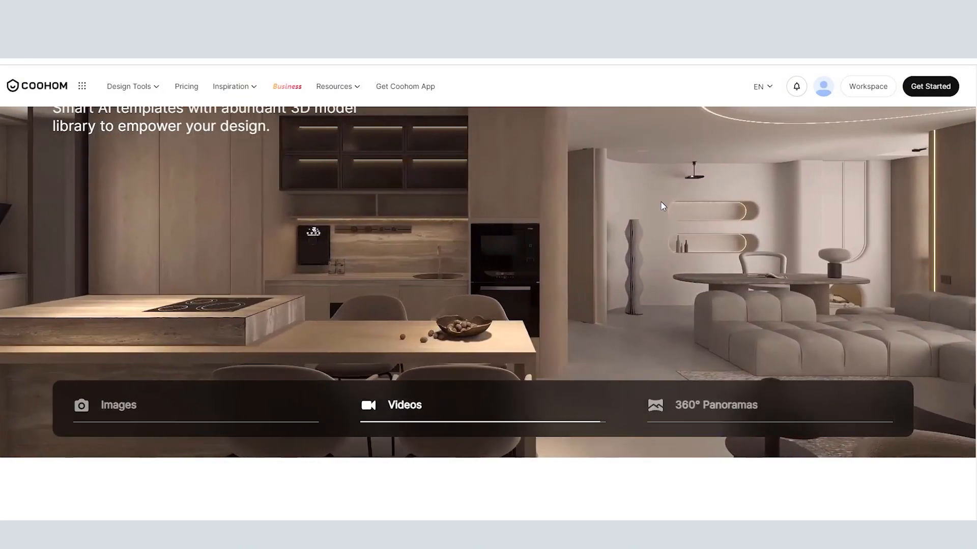
pyautogui.scroll(-11, 646, 224)
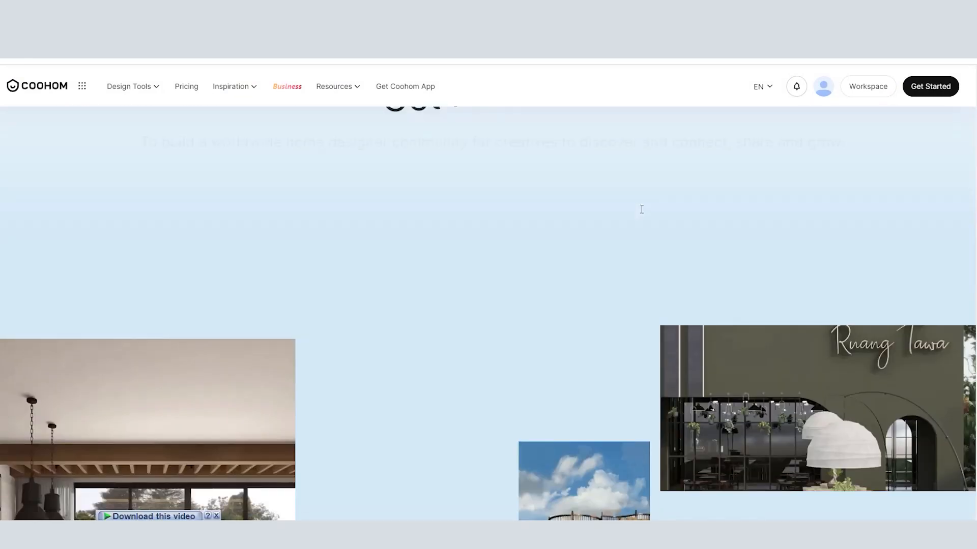
pyautogui.scroll(18, 645, 221)
pyautogui.scroll(20, 663, 195)
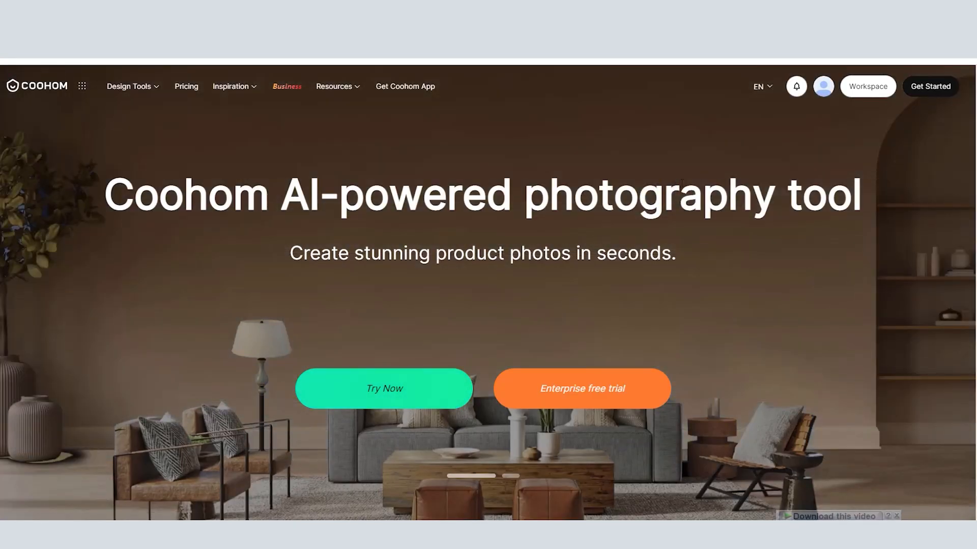
pyautogui.scroll(-7, 545, 243)
pyautogui.scroll(-12, 560, 234)
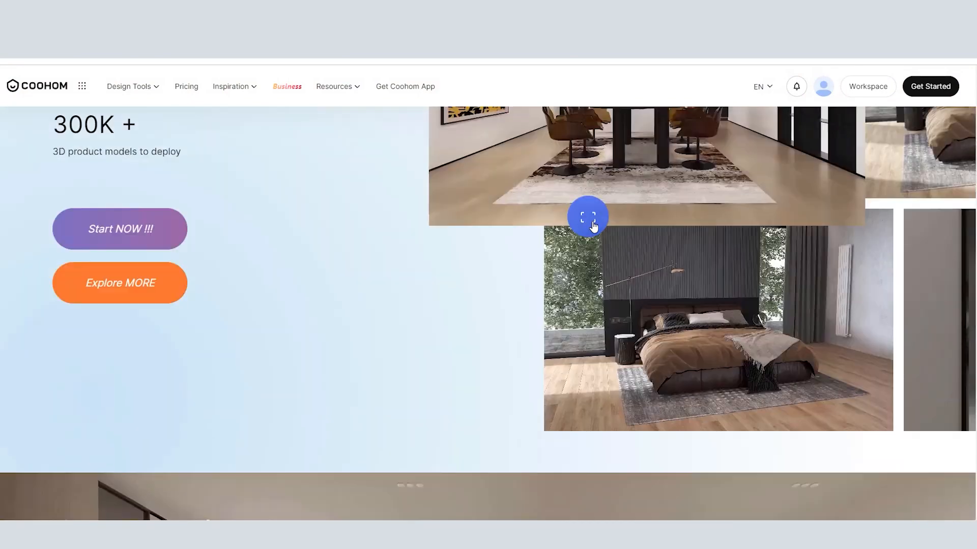
pyautogui.scroll(15, 563, 222)
pyautogui.scroll(5, 563, 224)
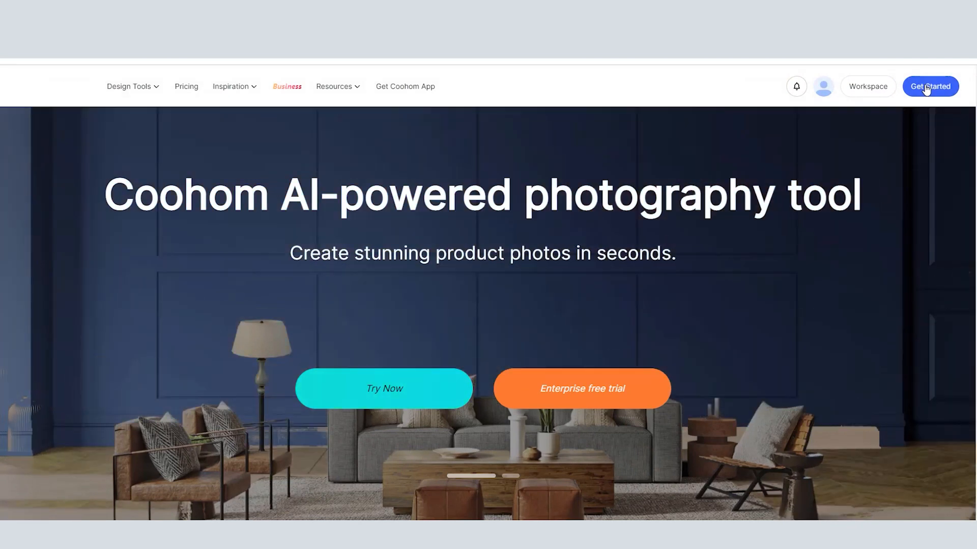
# Step: Start a new drawn project and draw four connected walls enclosing a rectangular room about 23'1" by 15'3"
pyautogui.click(925, 88)
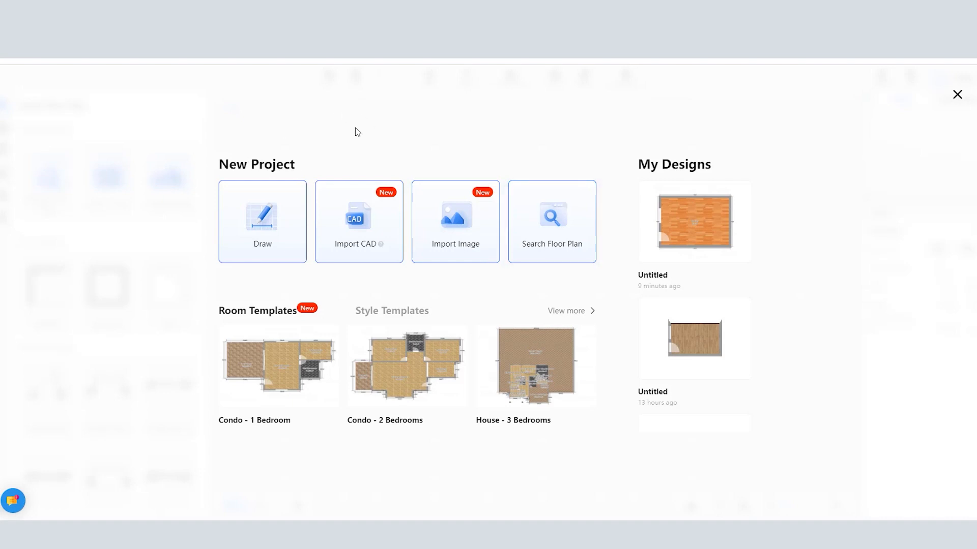
pyautogui.click(259, 218)
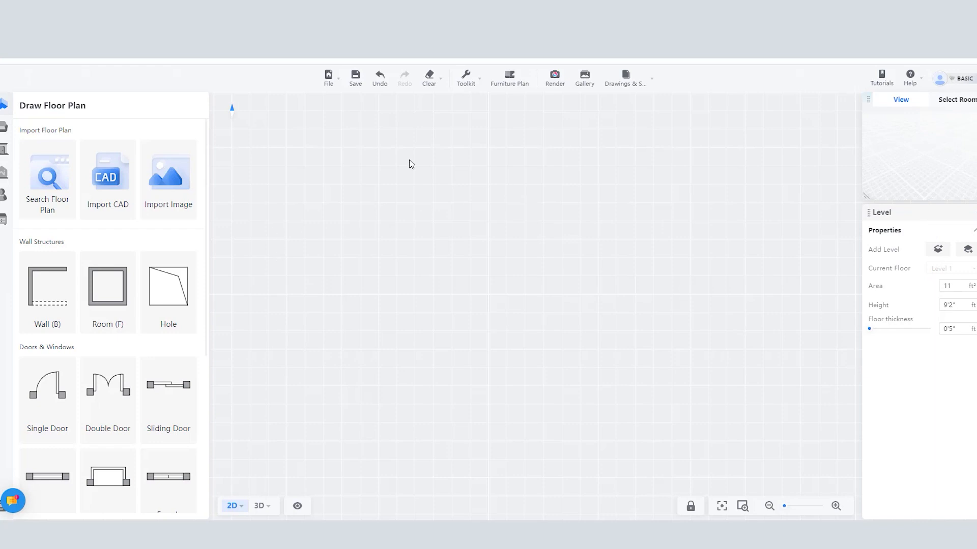
pyautogui.click(39, 275)
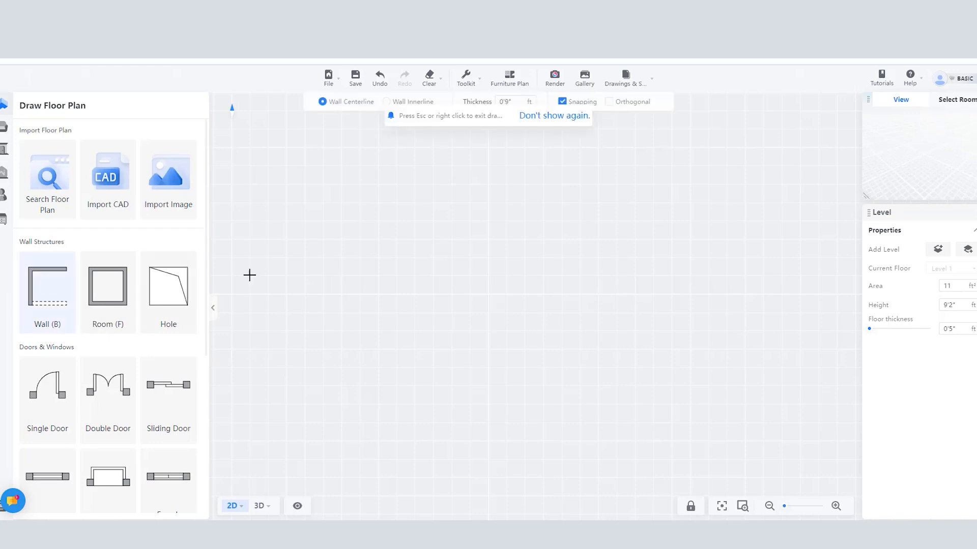
pyautogui.click(312, 233)
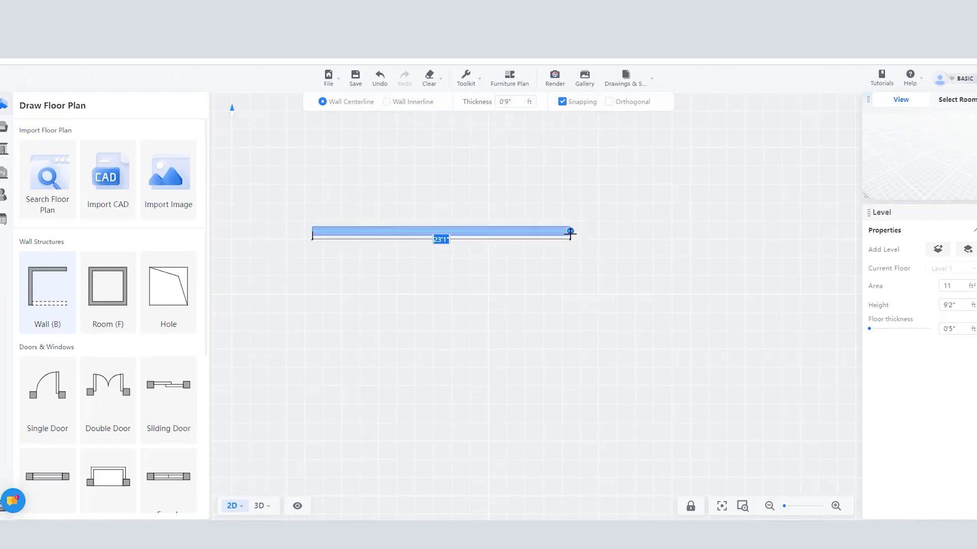
pyautogui.click(571, 231)
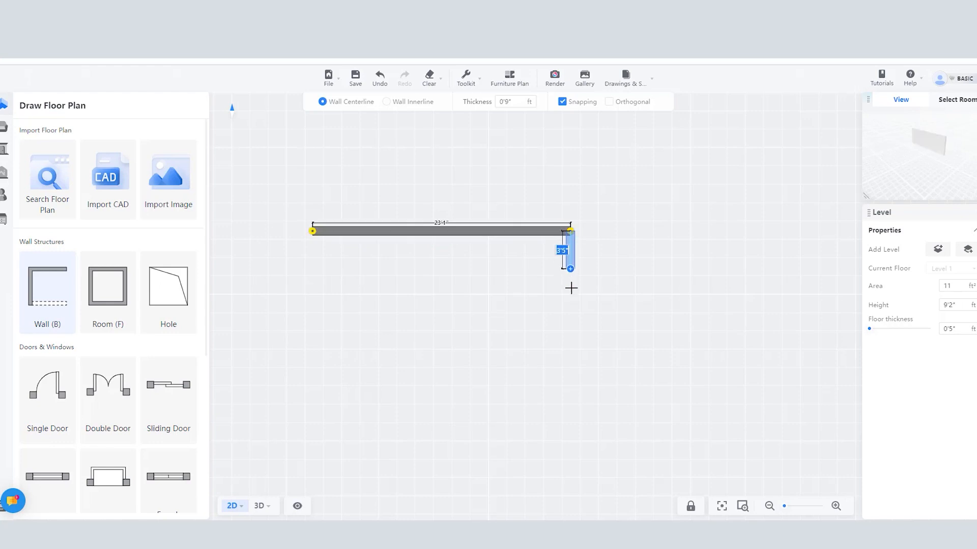
pyautogui.click(570, 402)
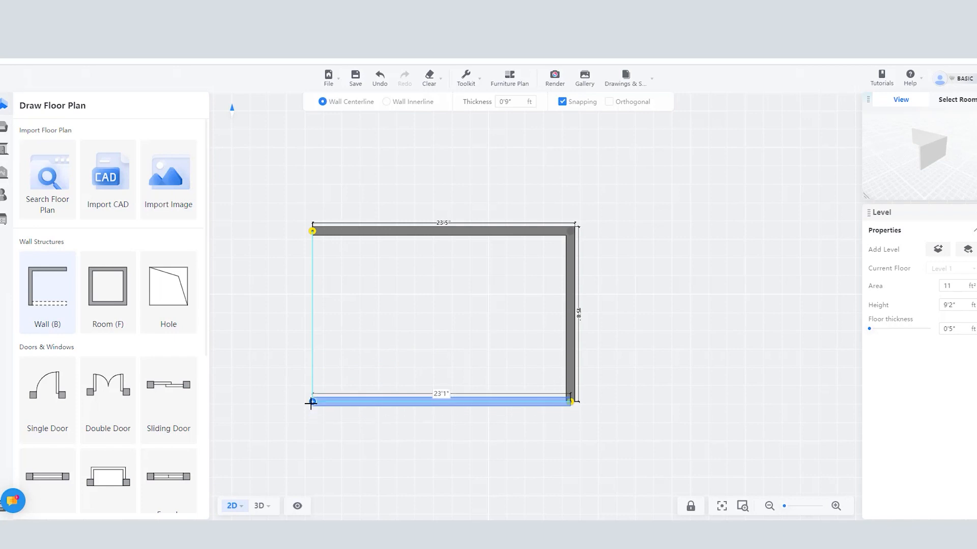
pyautogui.click(312, 402)
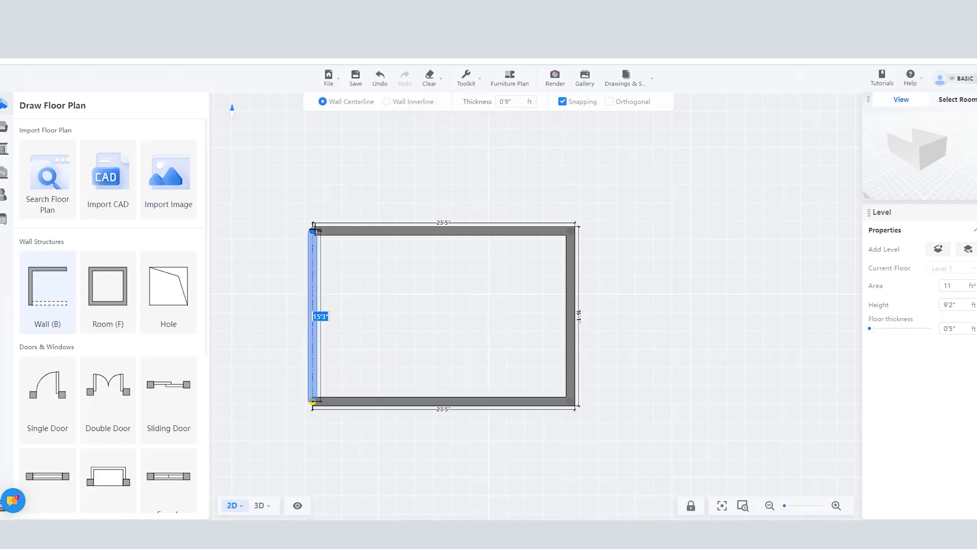
pyautogui.click(297, 234)
pyautogui.scroll(-3, 622, 225)
pyautogui.scroll(4, 506, 250)
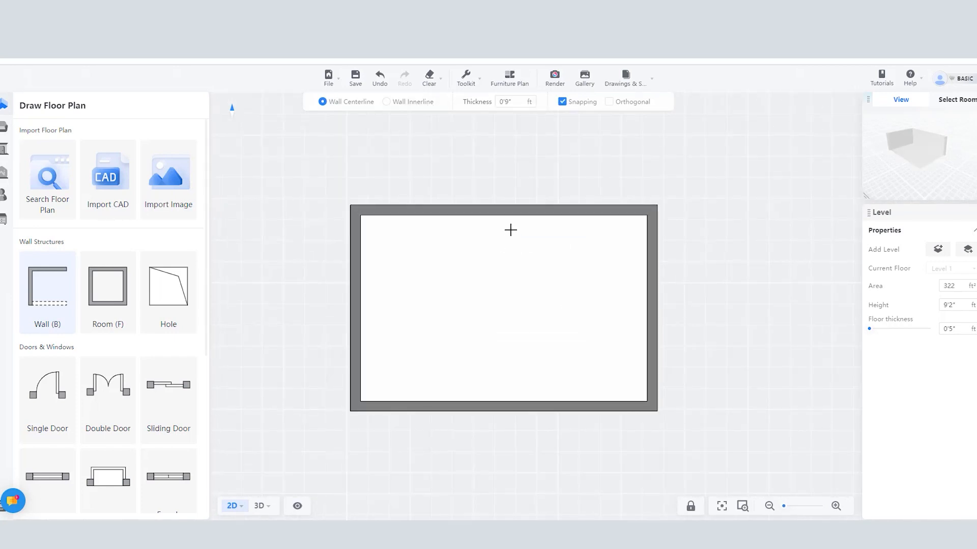
pyautogui.scroll(-3, 420, 215)
pyautogui.scroll(2, 507, 230)
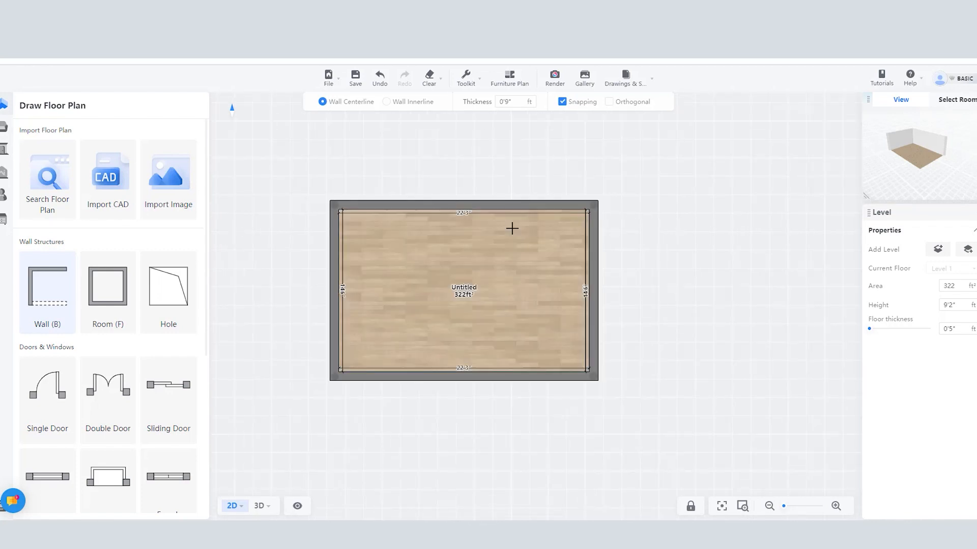
pyautogui.scroll(-3, 509, 219)
pyautogui.scroll(3, 452, 225)
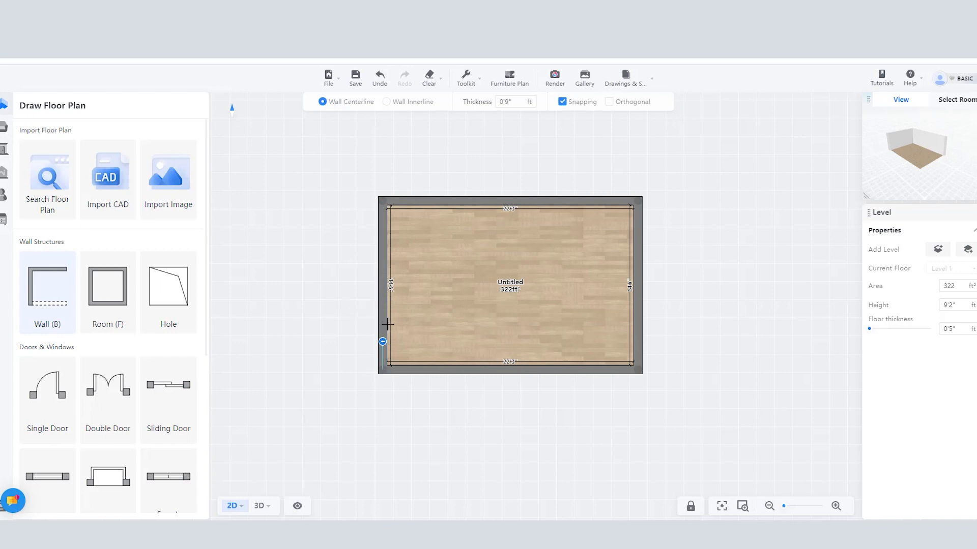
# Step: Place a single door near the lower end of the room's left wall and flip it to swing inward, hinged at its lower end
pyautogui.scroll(-3, 43, 321)
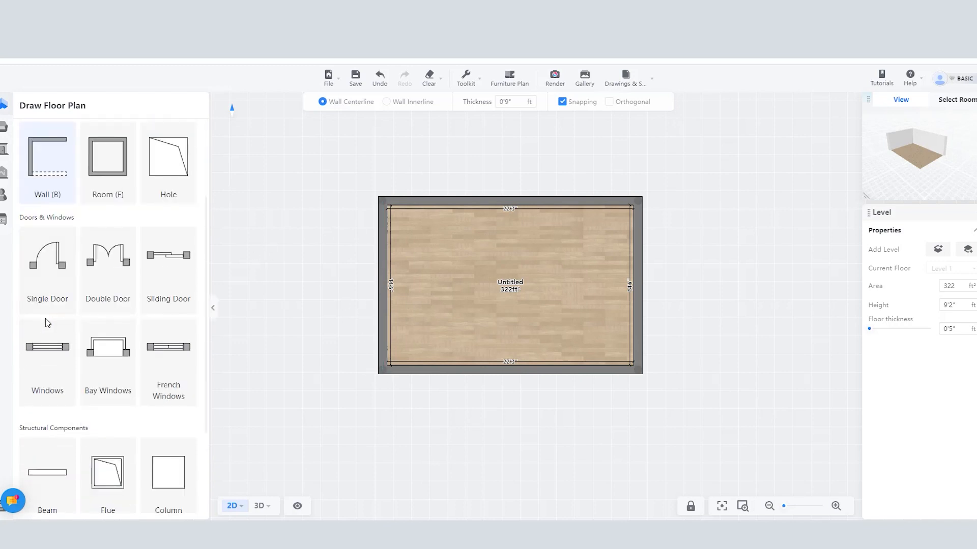
pyautogui.click(49, 262)
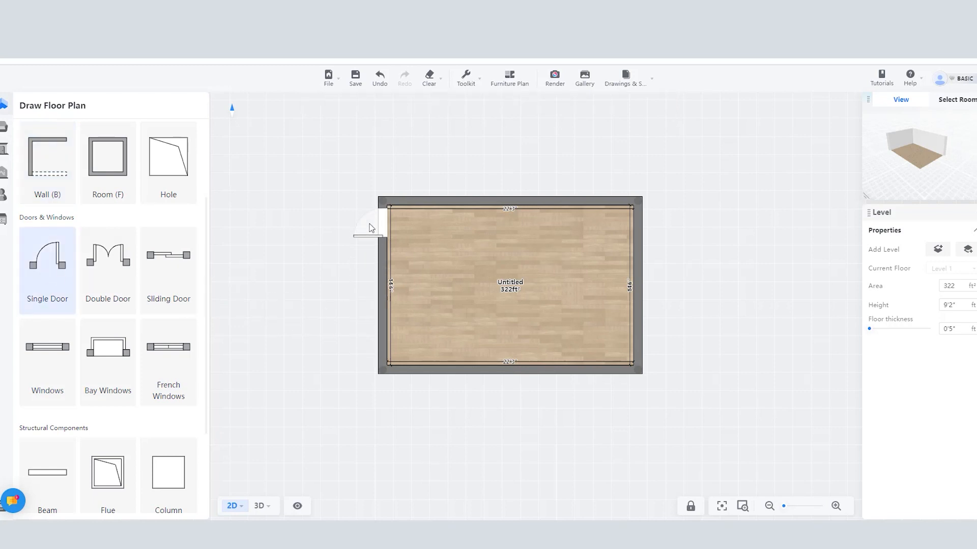
pyautogui.click(362, 347)
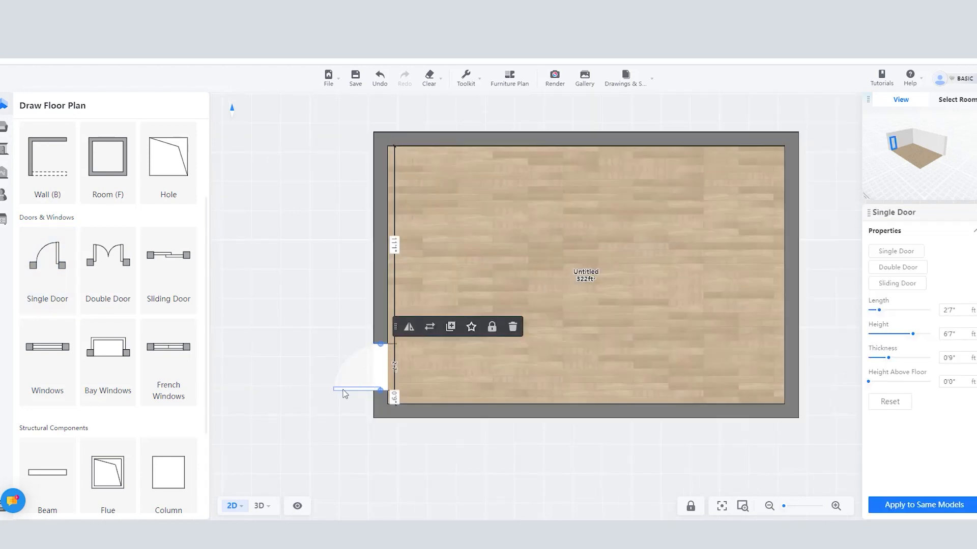
pyautogui.click(409, 328)
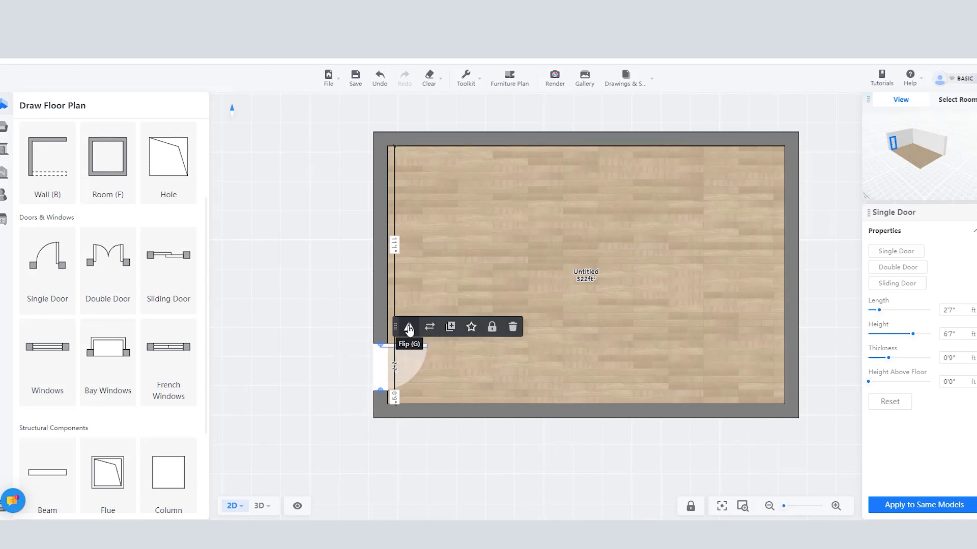
pyautogui.click(409, 328)
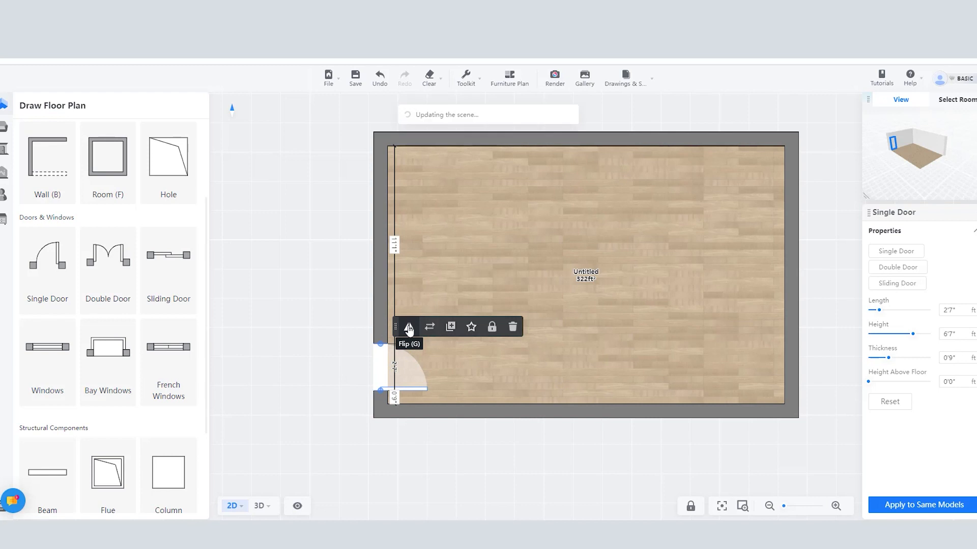
# Step: Stretch both ends of the door along the wall to 4'9", and adjust its length to 5'10" and height to 3'11"
pyautogui.scroll(1, 385, 330)
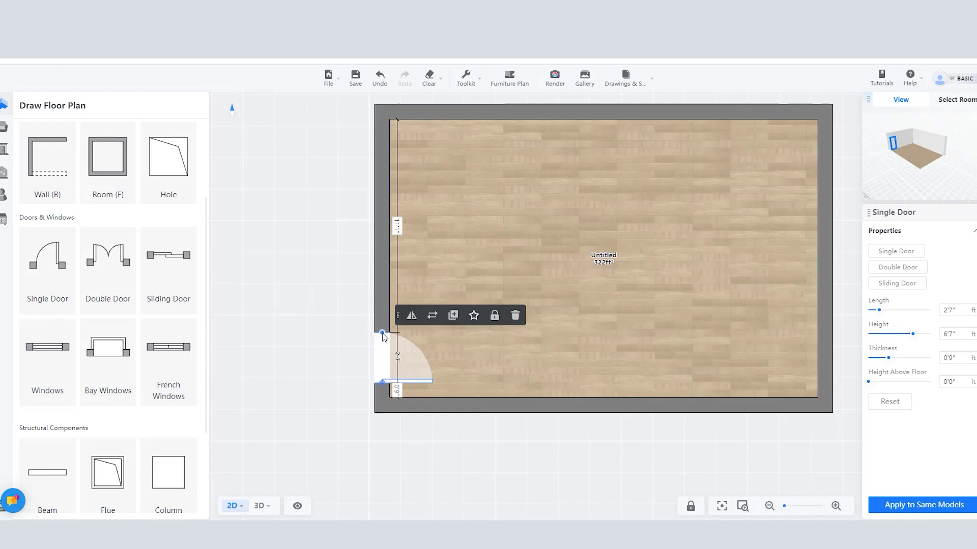
pyautogui.moveTo(382, 333); pyautogui.dragTo(383, 301)
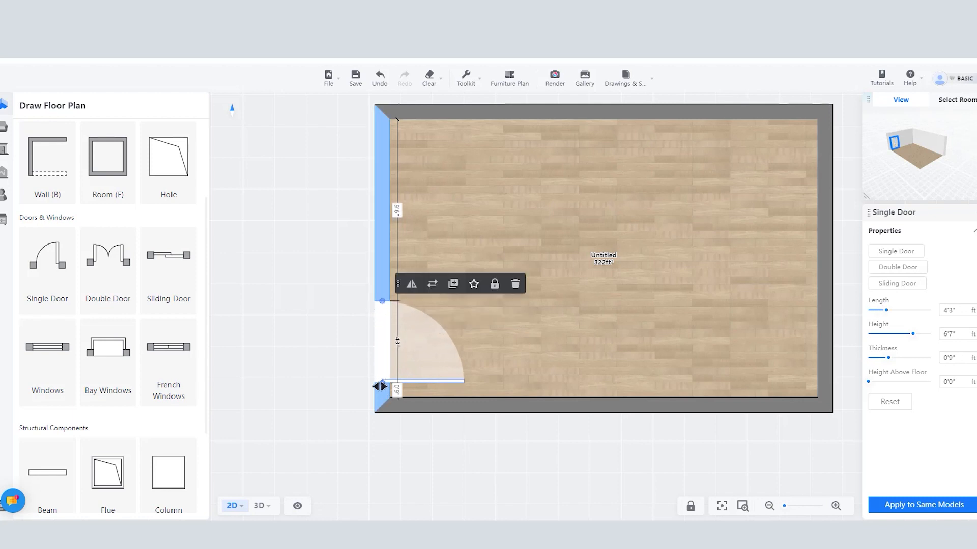
pyautogui.moveTo(381, 386); pyautogui.dragTo(382, 392)
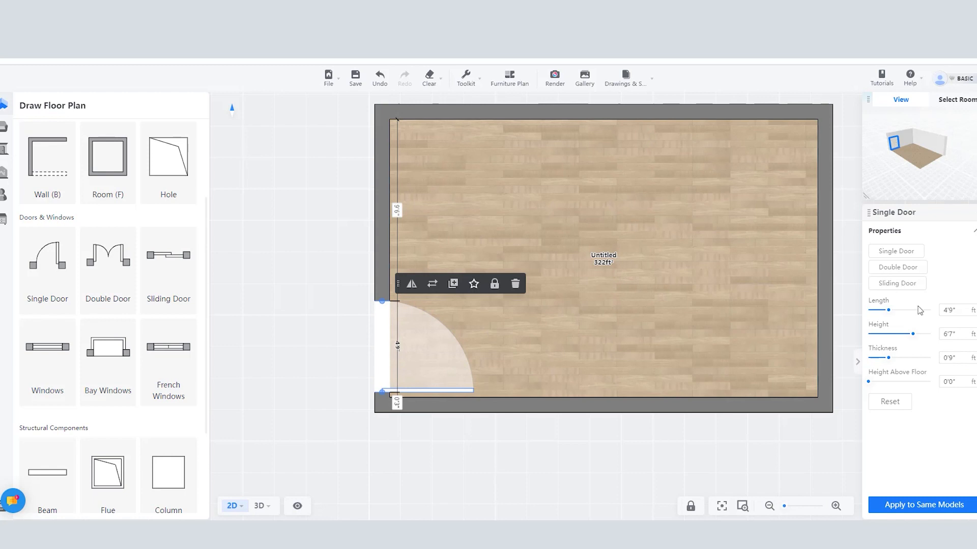
pyautogui.moveTo(889, 315); pyautogui.dragTo(895, 335)
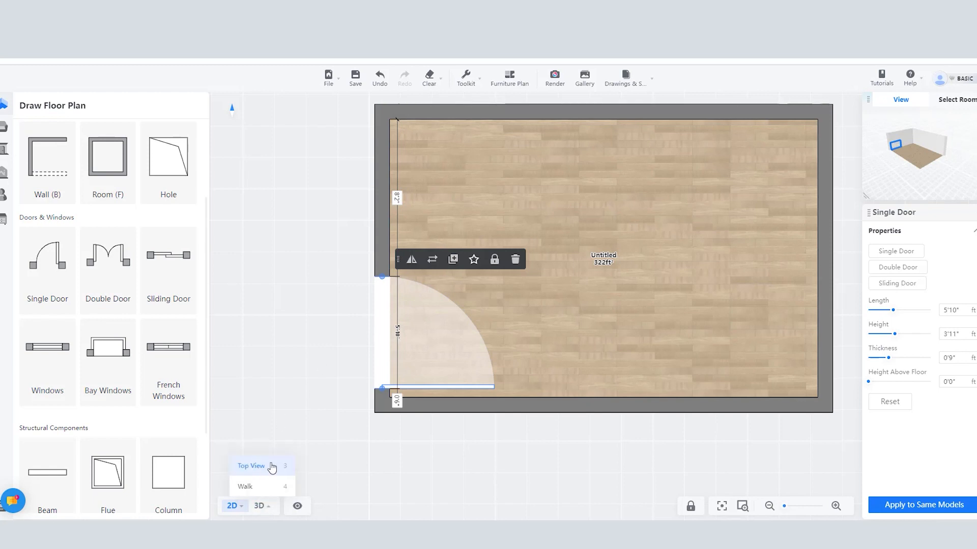
# Step: Switch to the 3D top view and set the door's height to 7'1" and its length to 4'3"
pyautogui.click(269, 465)
pyautogui.moveTo(410, 330); pyautogui.dragTo(366, 316)
pyautogui.scroll(4, 364, 276)
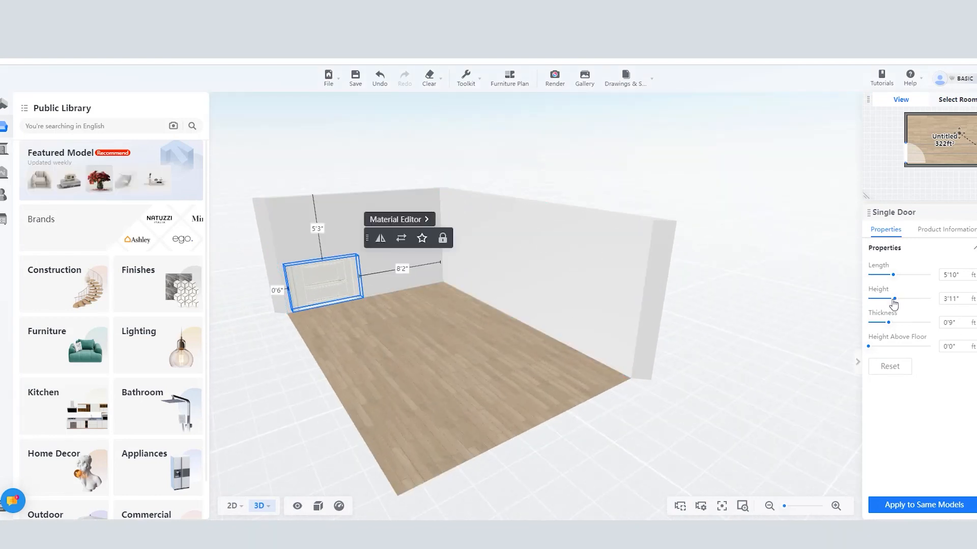
pyautogui.moveTo(895, 304); pyautogui.dragTo(919, 299)
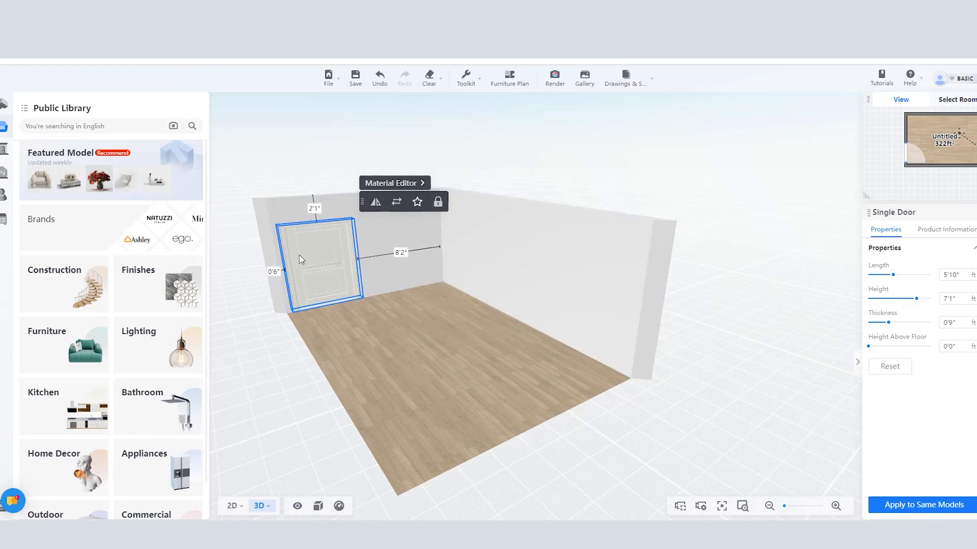
pyautogui.moveTo(894, 276)
pyautogui.mouseDown()
pyautogui.moveTo(879, 279)
pyautogui.moveTo(887, 279)
pyautogui.mouseUp()
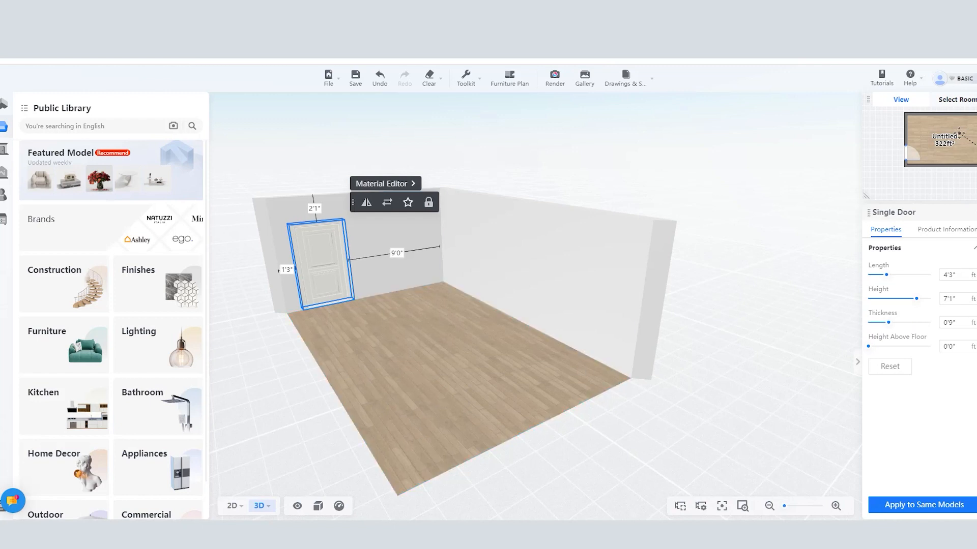
# Step: Set the door's thickness to 0'7" and its height above the floor to 0'1", checking it in 3D and returning to the 2D floor plan
pyautogui.moveTo(233, 506)
pyautogui.click(234, 445)
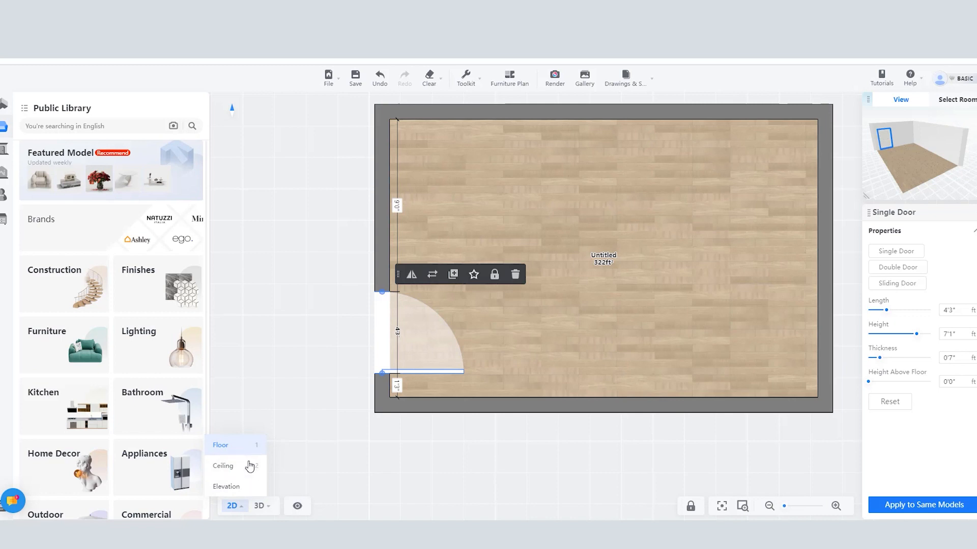
pyautogui.moveTo(263, 506)
pyautogui.click(255, 466)
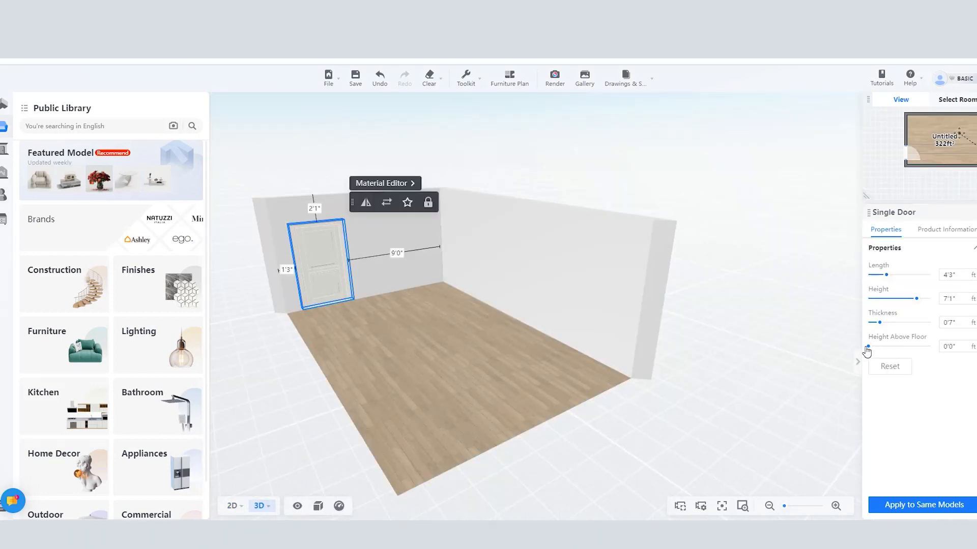
pyautogui.moveTo(869, 347)
pyautogui.mouseDown()
pyautogui.moveTo(896, 348)
pyautogui.moveTo(872, 353)
pyautogui.mouseUp()
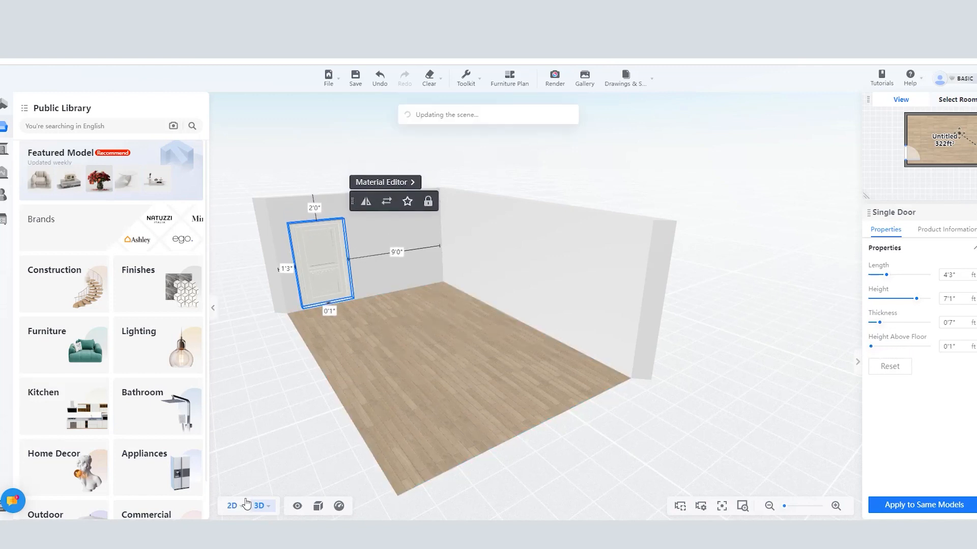
pyautogui.moveTo(244, 503)
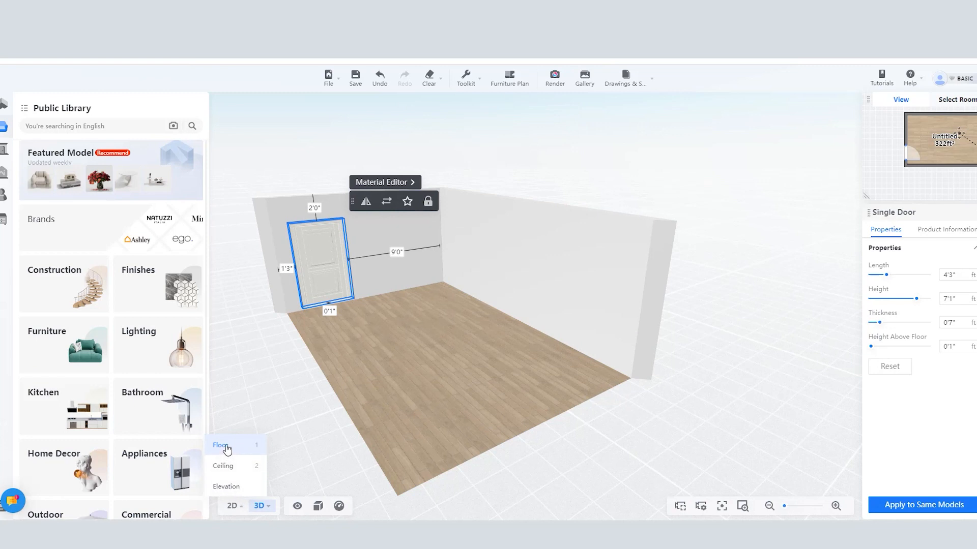
pyautogui.click(221, 446)
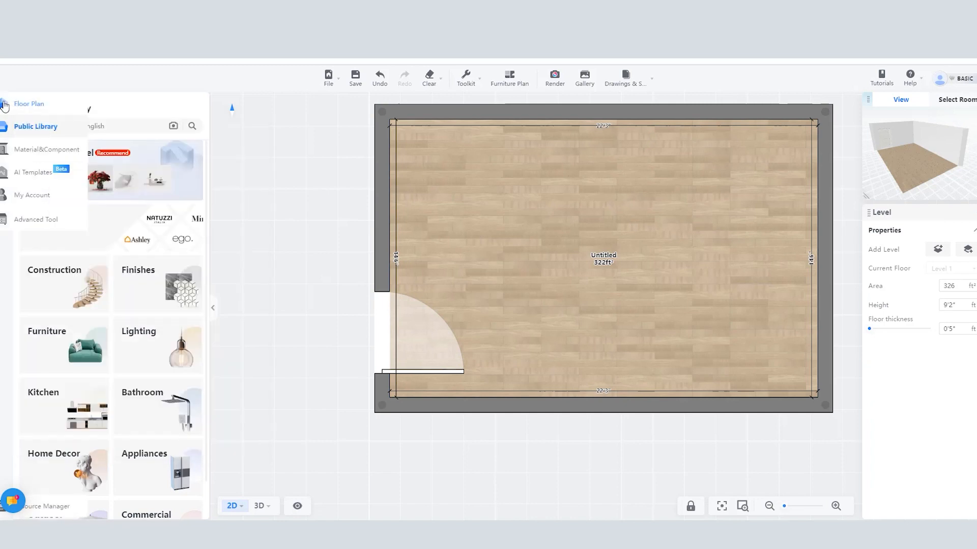
# Step: Place a standard window on the room's left wall above the door and stretch both its ends to a length of 5'4"
pyautogui.click(20, 105)
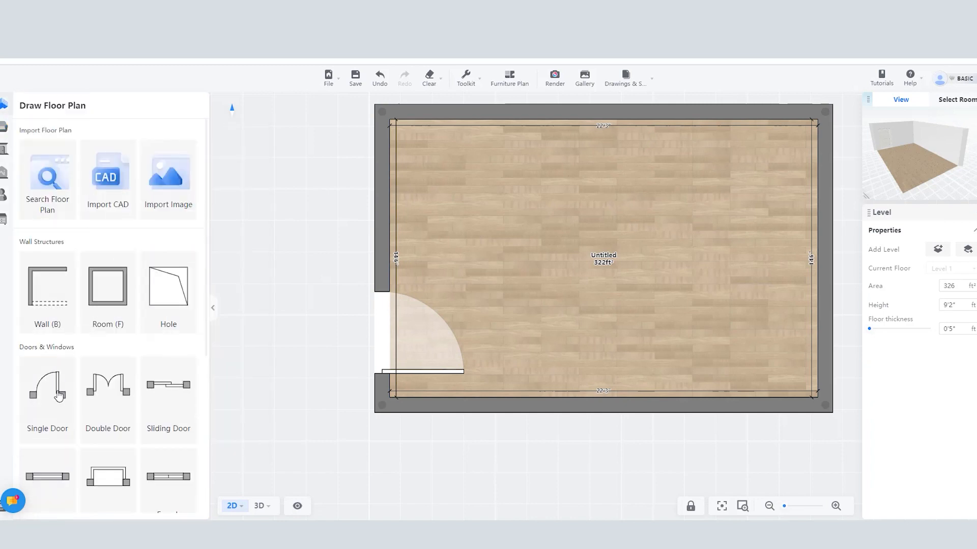
pyautogui.scroll(-2, 144, 385)
pyautogui.click(45, 421)
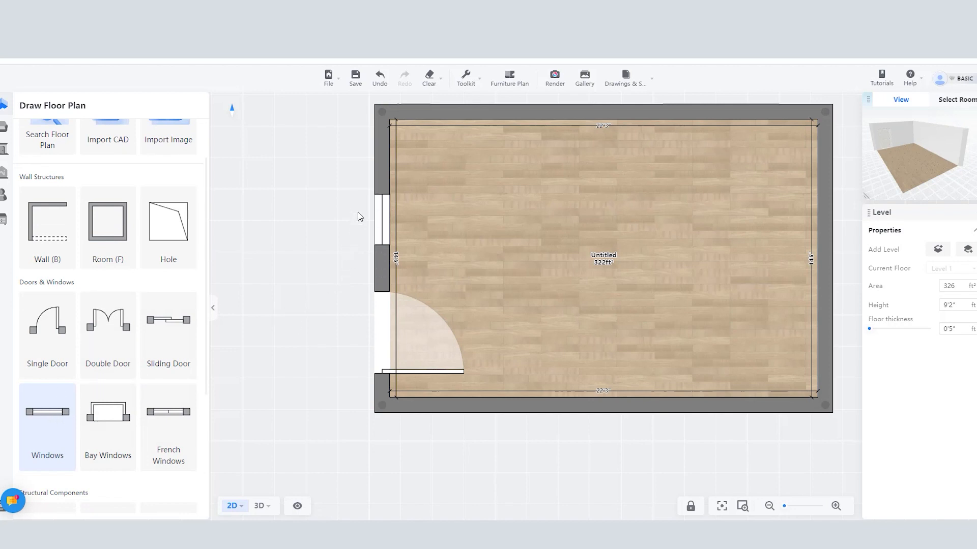
pyautogui.click(365, 196)
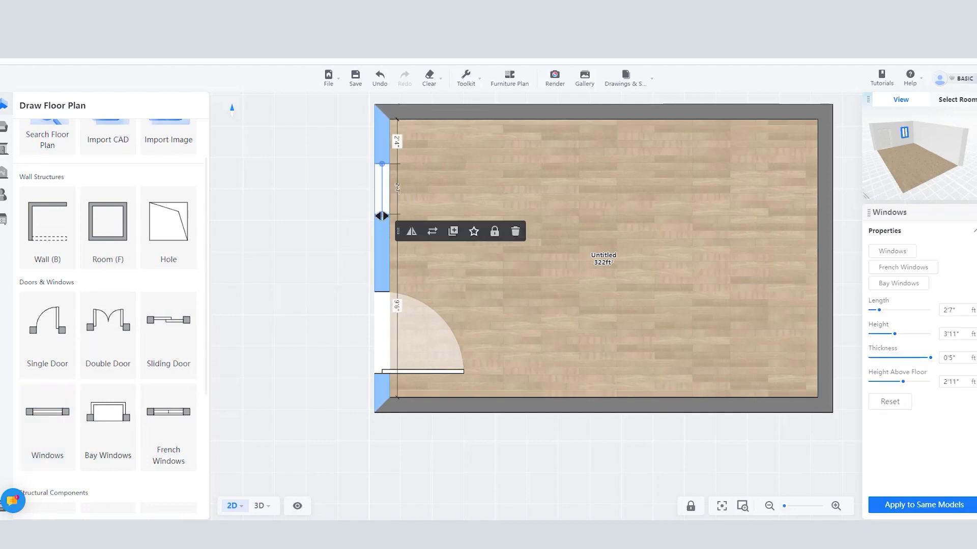
pyautogui.moveTo(381, 216); pyautogui.dragTo(382, 246)
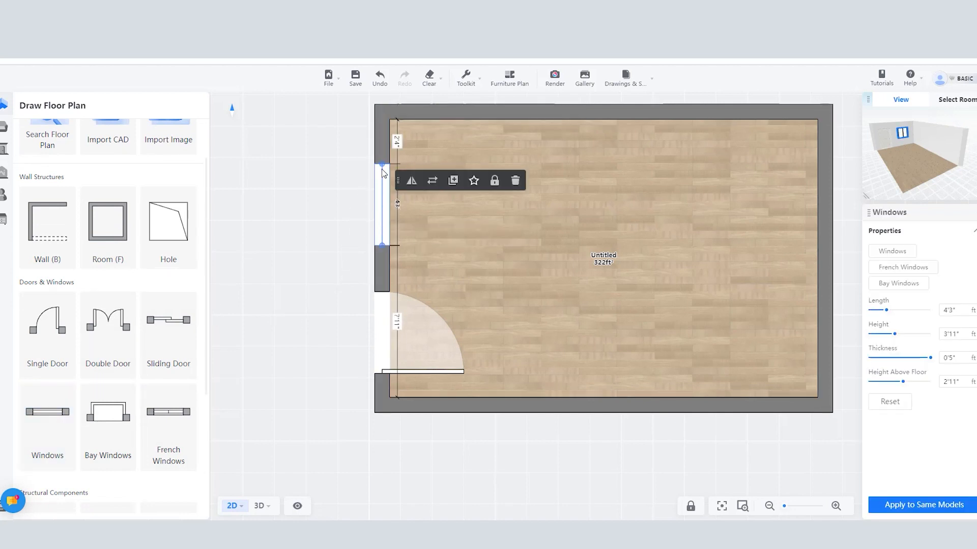
pyautogui.moveTo(382, 168); pyautogui.dragTo(382, 143)
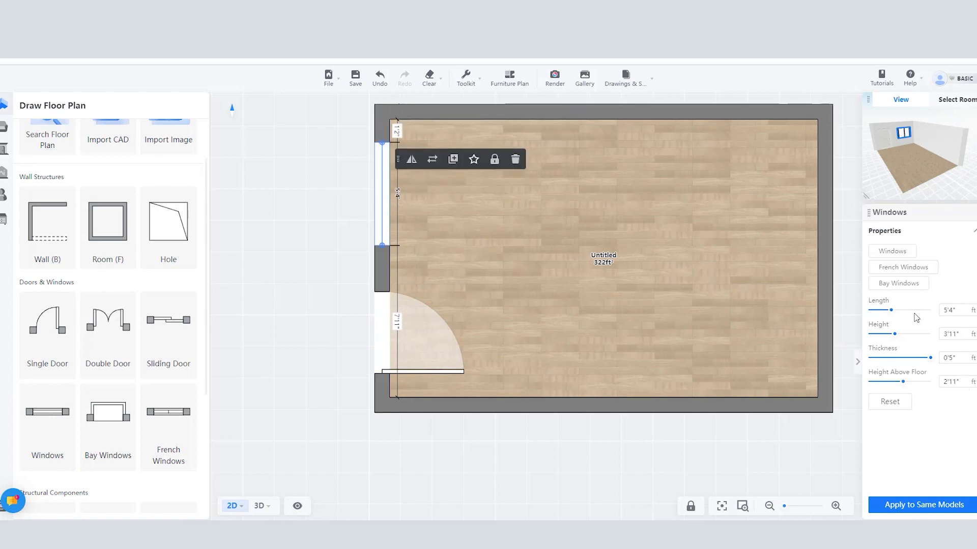
pyautogui.scroll(-1, 742, 264)
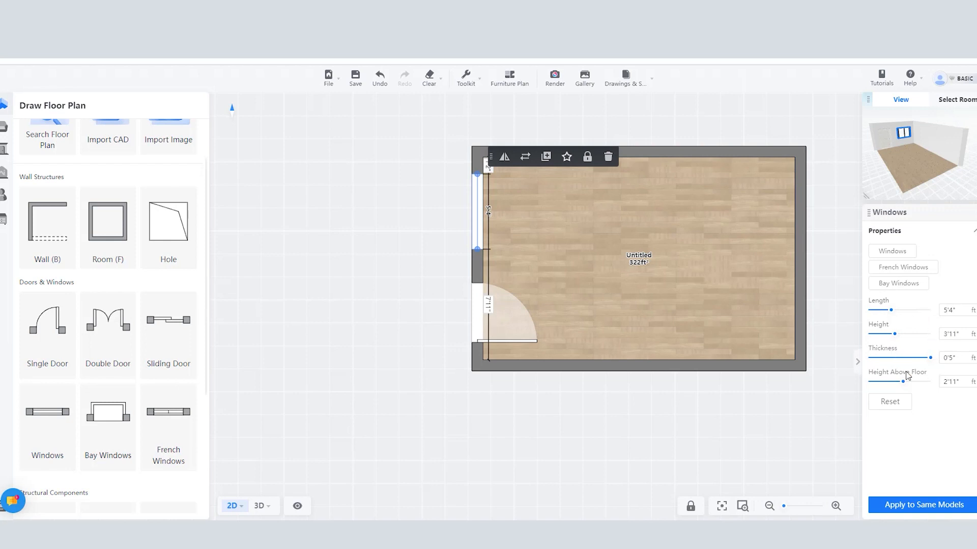
pyautogui.scroll(-1, 521, 259)
pyautogui.scroll(1, 670, 255)
pyautogui.scroll(-1, 636, 249)
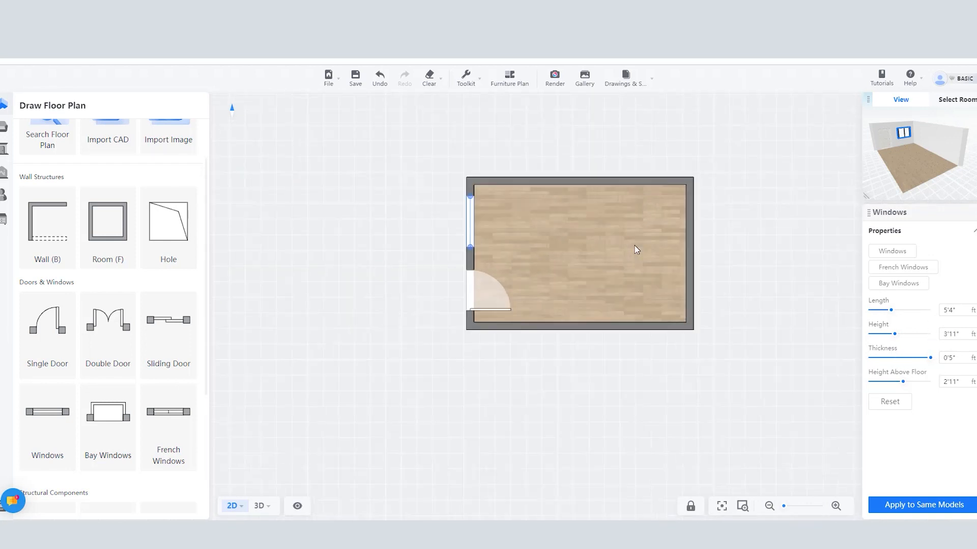
pyautogui.scroll(2, 653, 178)
pyautogui.scroll(-2, 510, 267)
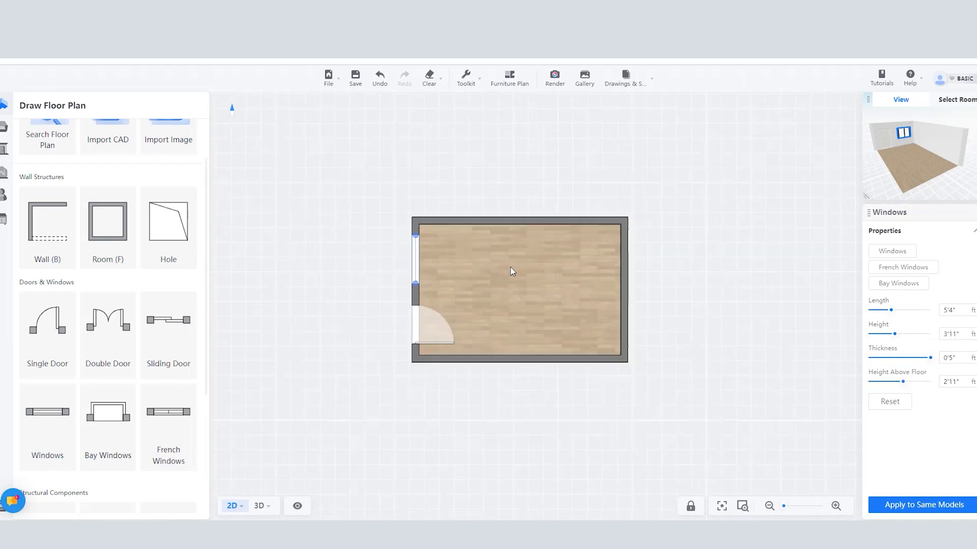
pyautogui.scroll(1, 560, 275)
pyautogui.scroll(1, 559, 274)
pyautogui.scroll(-2, 545, 223)
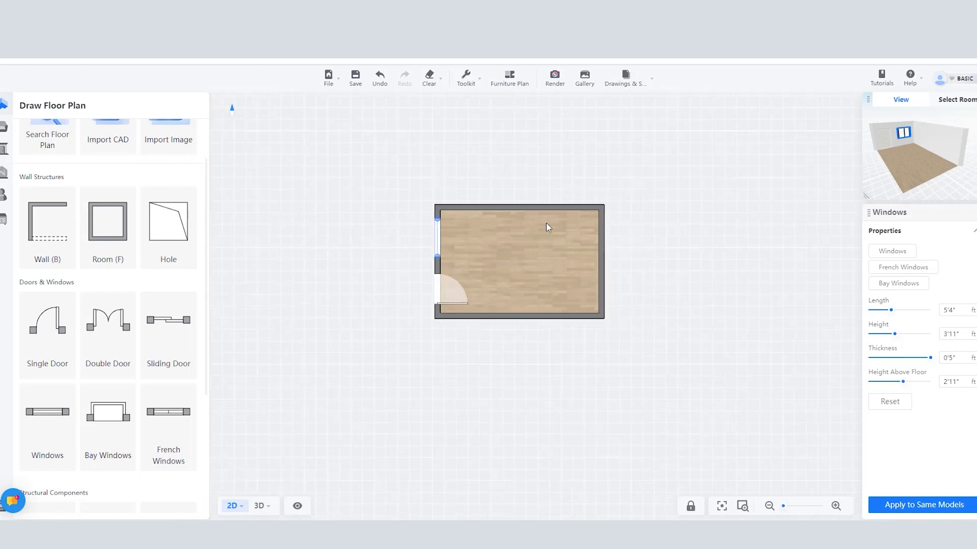
pyautogui.scroll(1, 551, 238)
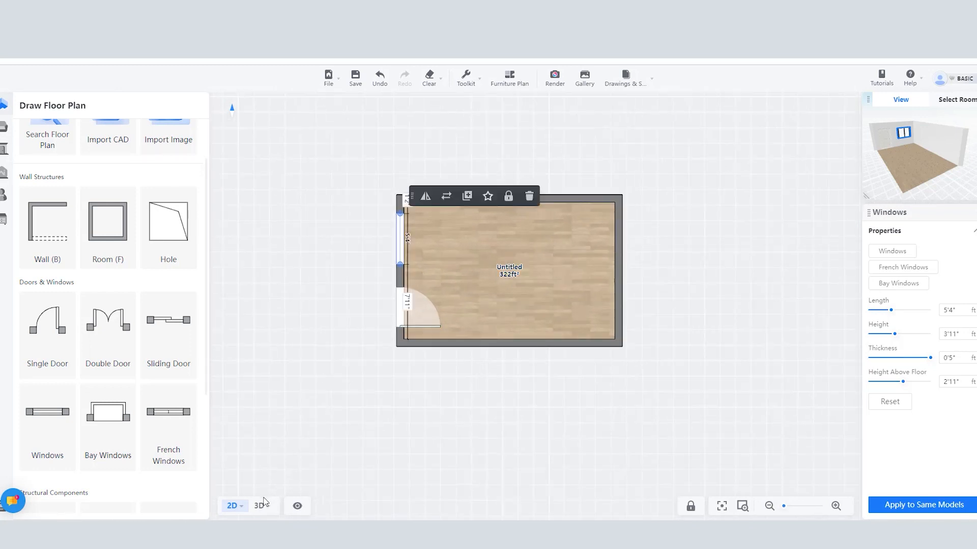
# Step: Switch to the 3D top view and examine the wall with the door and window from several angles
pyautogui.moveTo(264, 503)
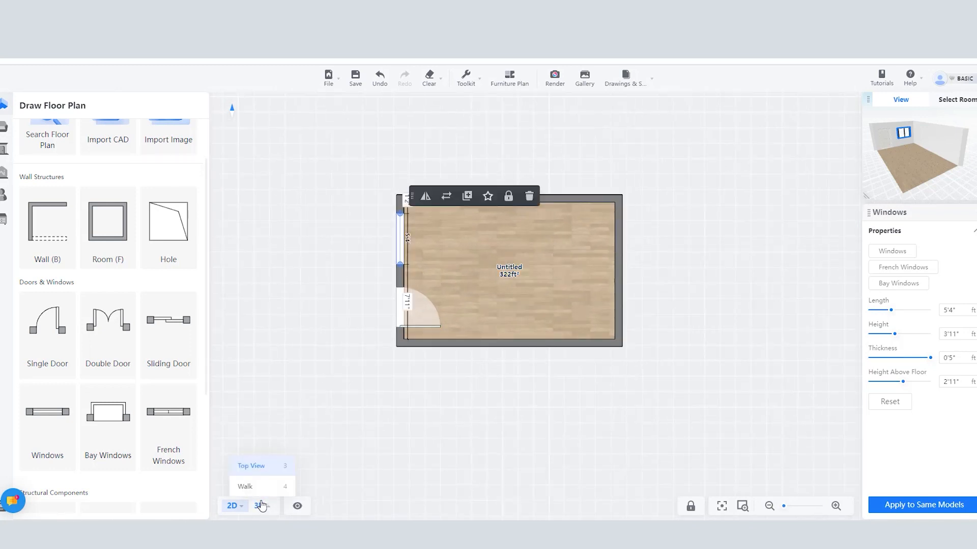
pyautogui.click(261, 468)
pyautogui.scroll(-2, 656, 387)
pyautogui.scroll(2, 542, 429)
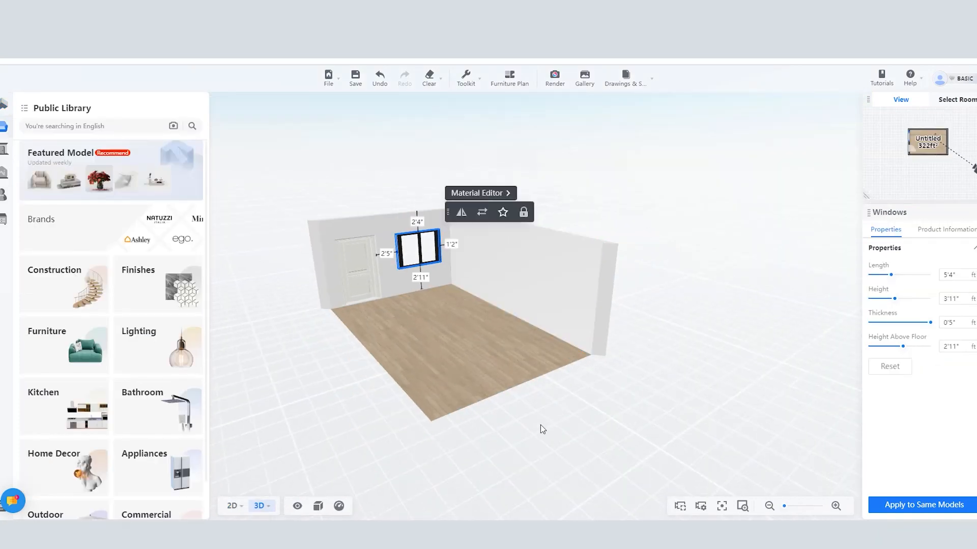
pyautogui.moveTo(542, 429); pyautogui.dragTo(453, 402)
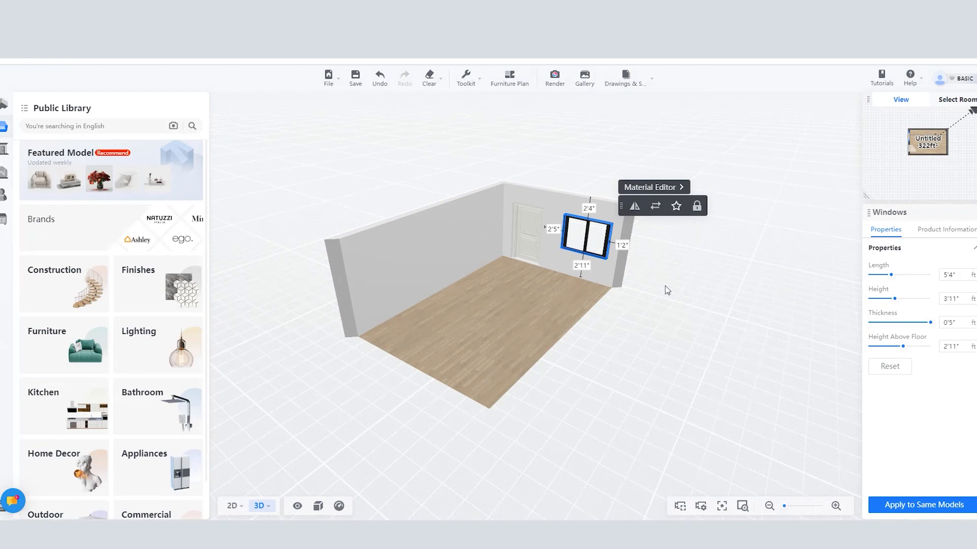
pyautogui.moveTo(656, 306); pyautogui.dragTo(509, 292)
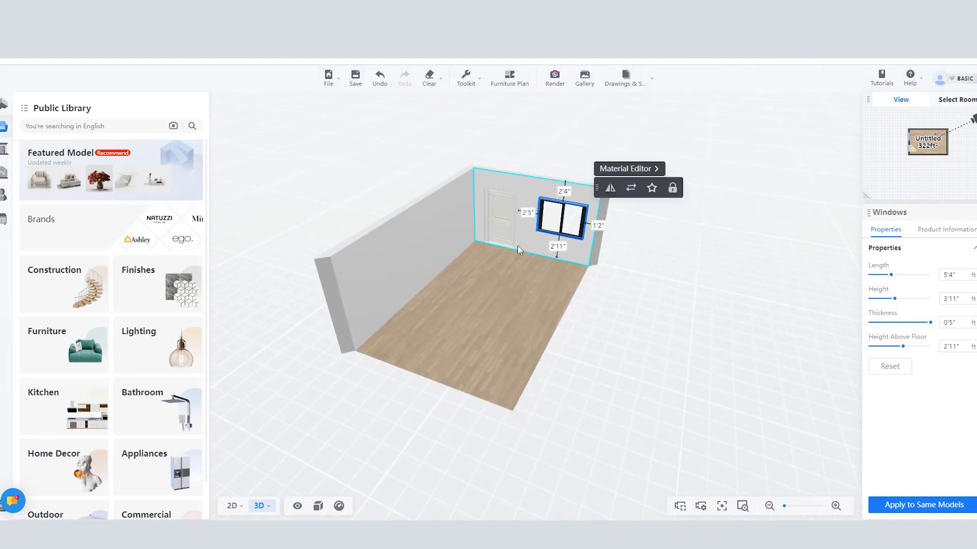
pyautogui.moveTo(469, 258); pyautogui.dragTo(516, 244)
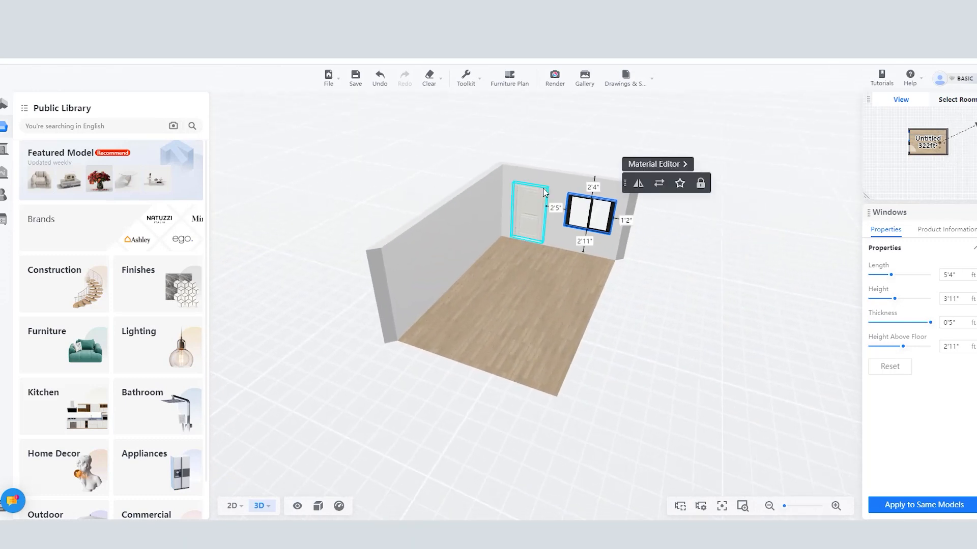
# Step: Try different zoom levels on the 3D room, from close-up to far away, and finish at 95%
pyautogui.click(768, 507)
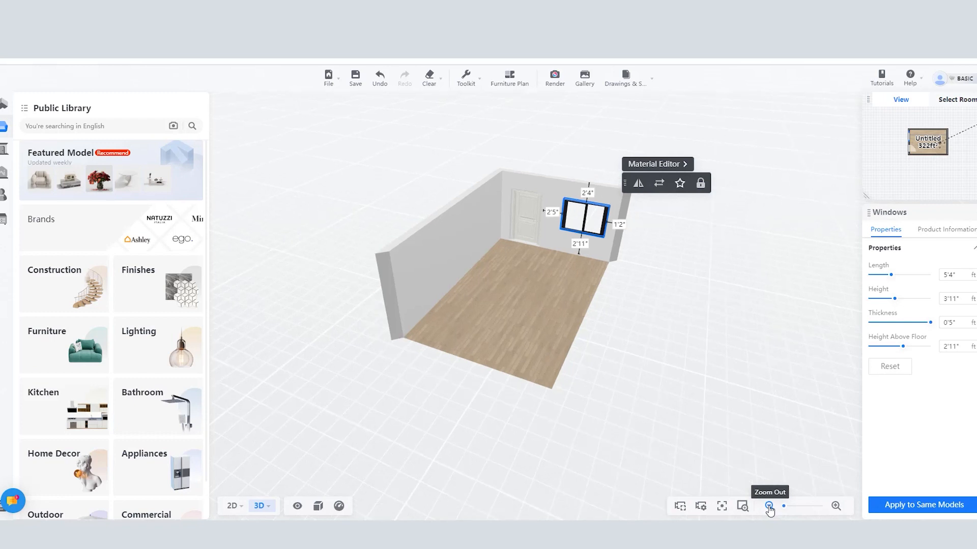
pyautogui.click(835, 506)
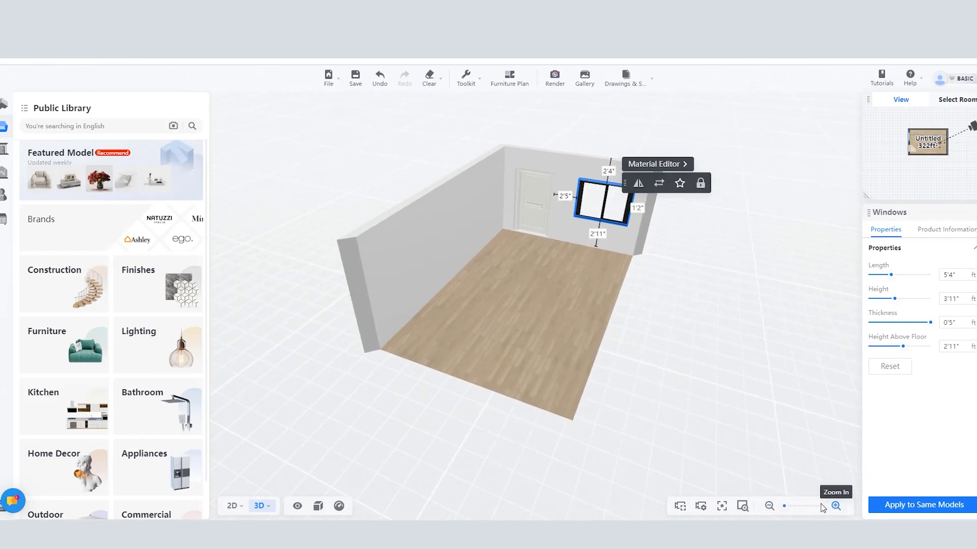
pyautogui.click(787, 507)
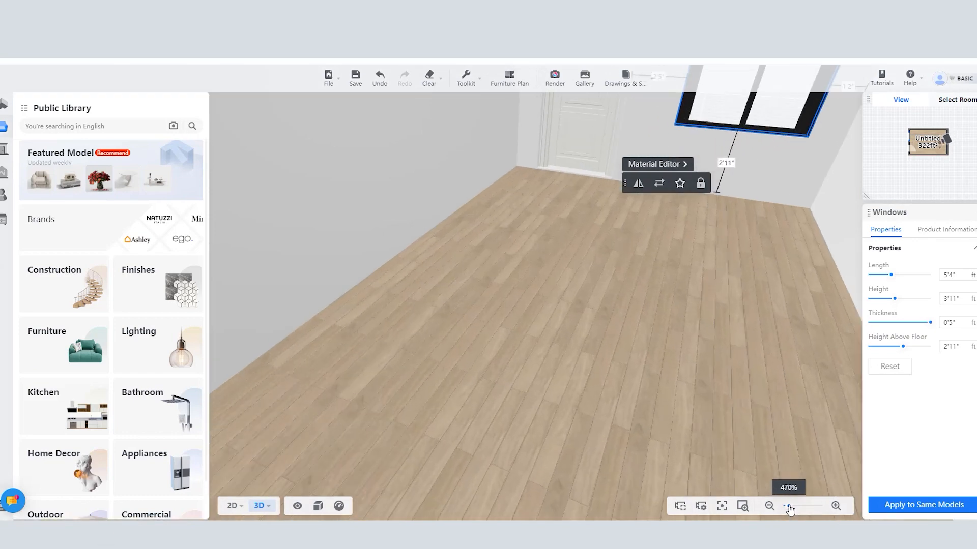
pyautogui.click(785, 508)
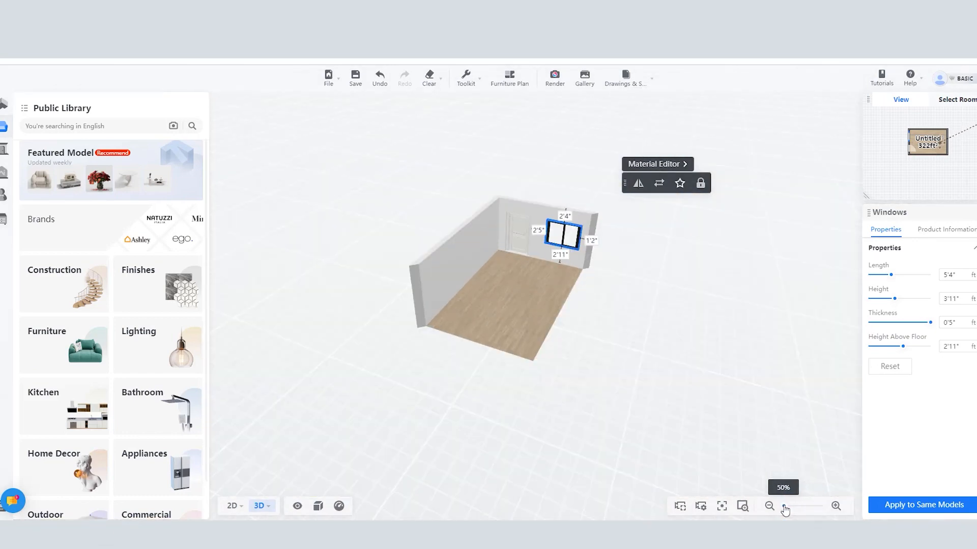
pyautogui.moveTo(784, 507); pyautogui.dragTo(784, 507)
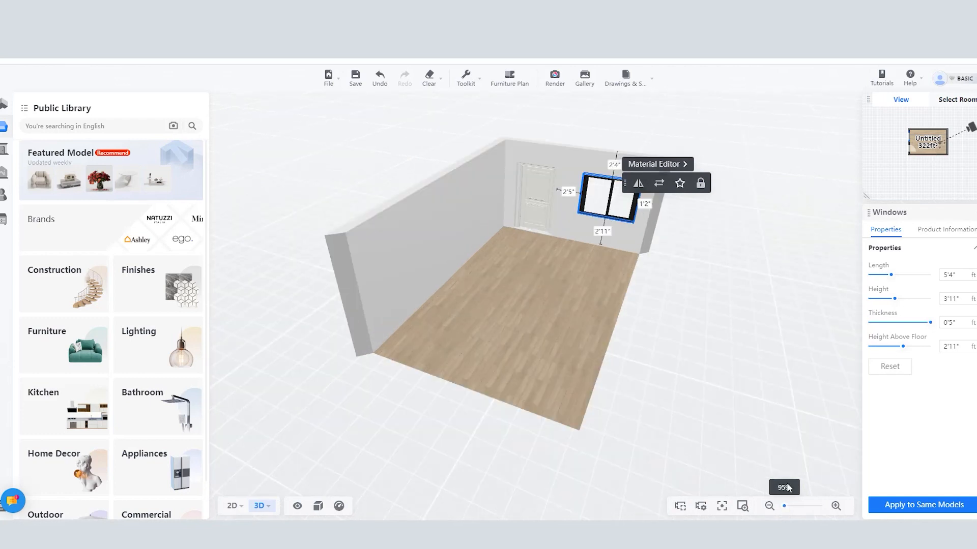
# Step: Switch to the 3D walk view and move backward, right, left and forward to examine the room's interior and window
pyautogui.click(261, 506)
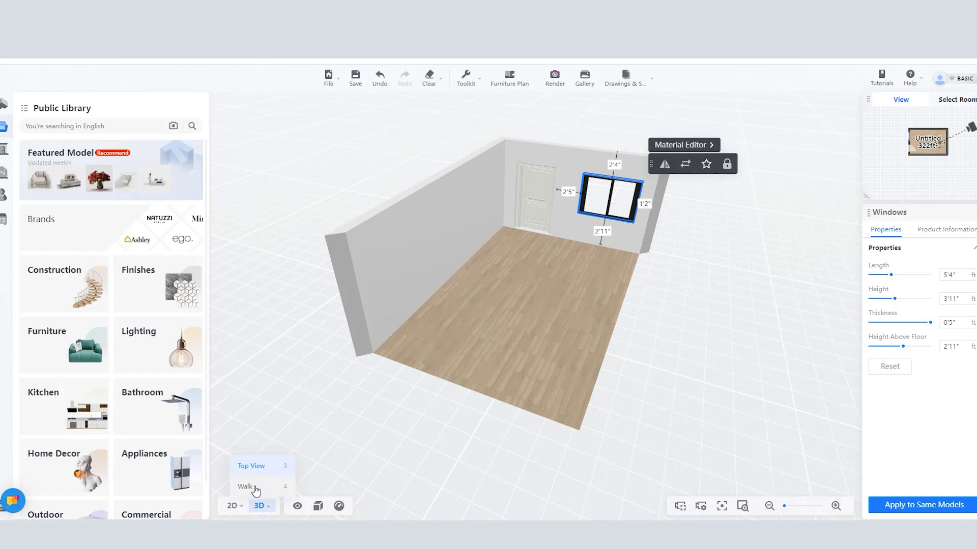
pyautogui.click(255, 488)
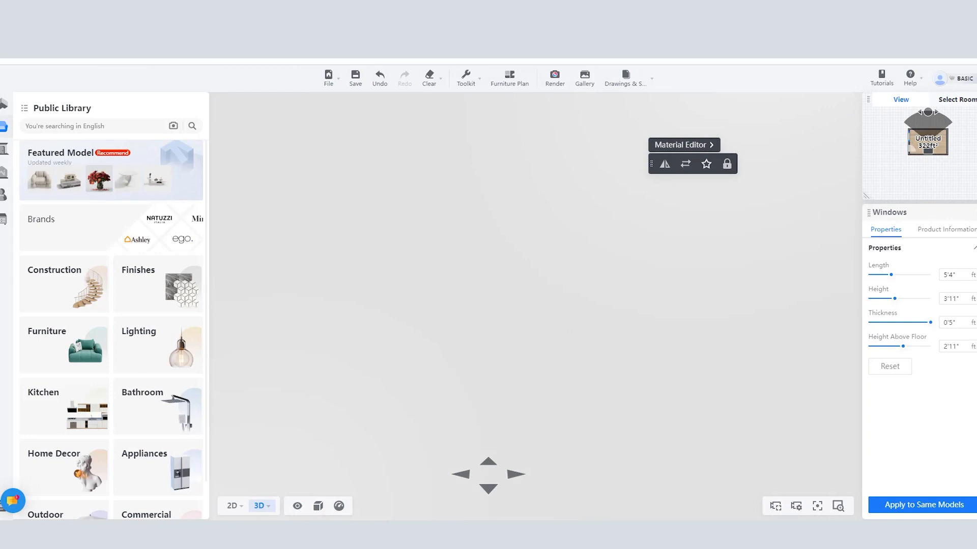
pyautogui.click(489, 490)
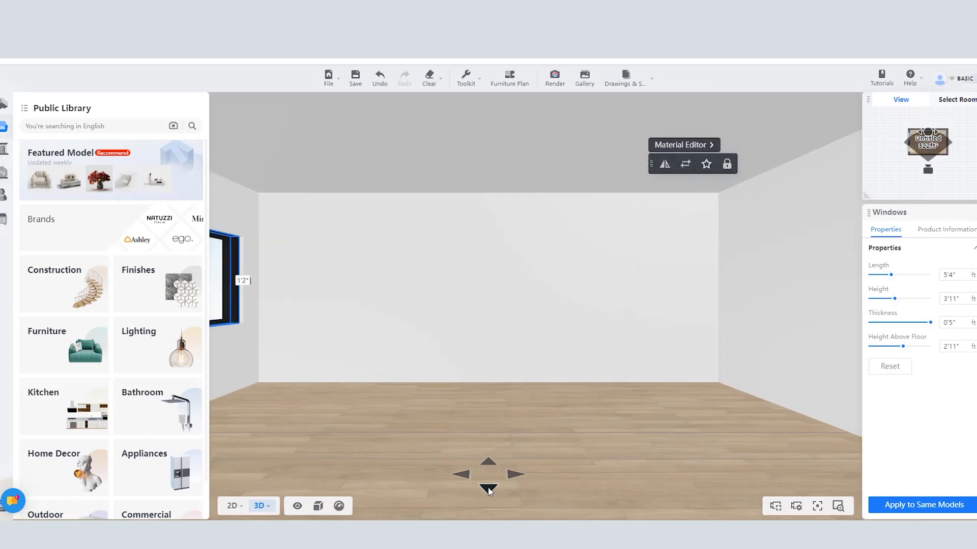
pyautogui.click(515, 476)
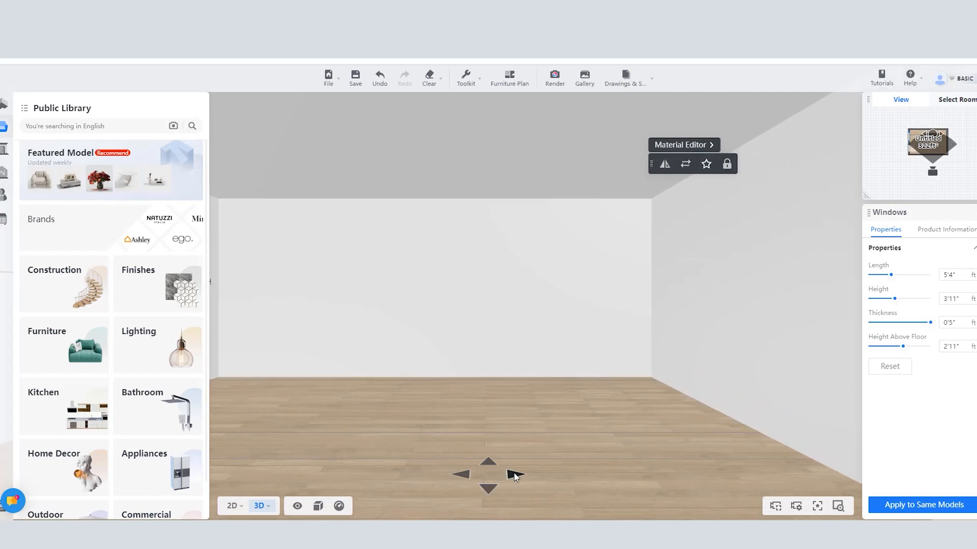
pyautogui.click(464, 476)
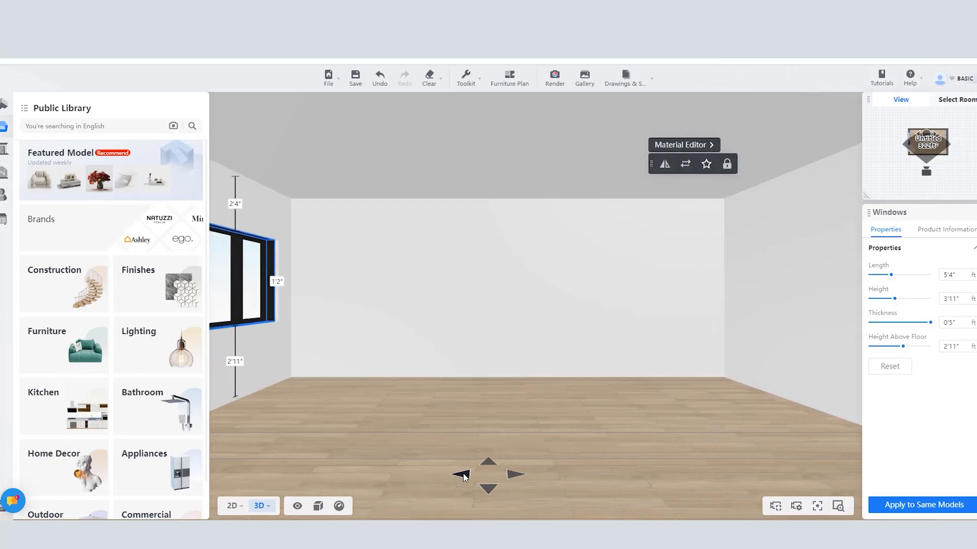
pyautogui.click(488, 463)
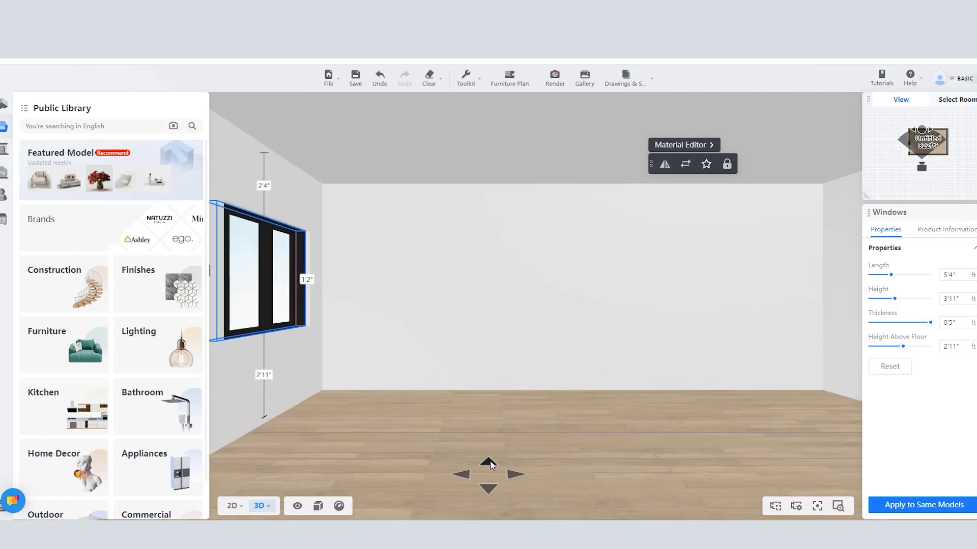
# Step: Return to the 2D floor view and look over the whole room plan
pyautogui.moveTo(226, 507)
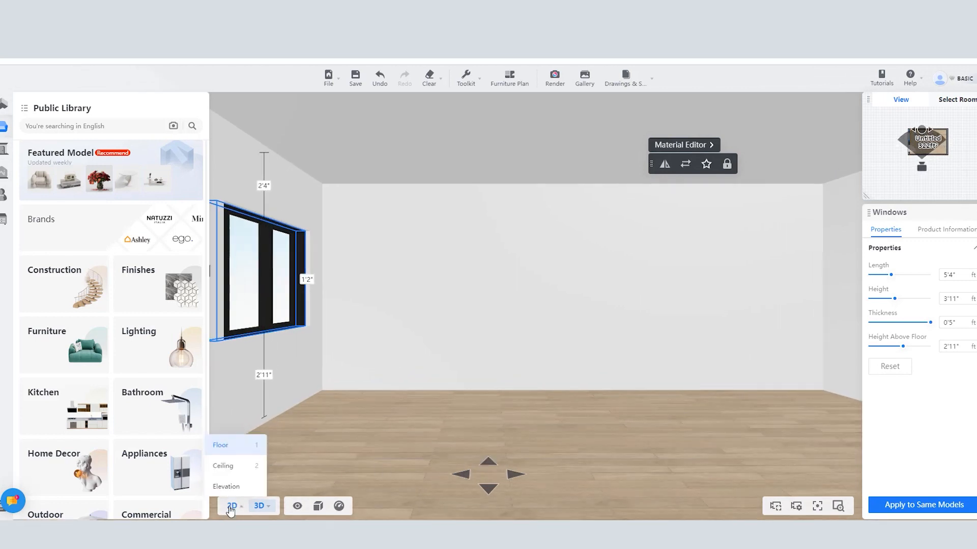
pyautogui.click(227, 446)
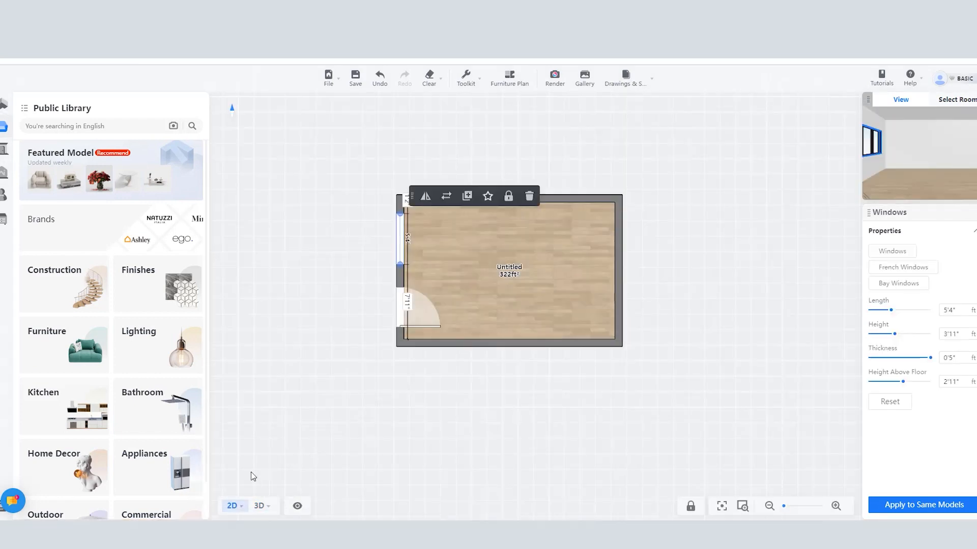
pyautogui.click(593, 311)
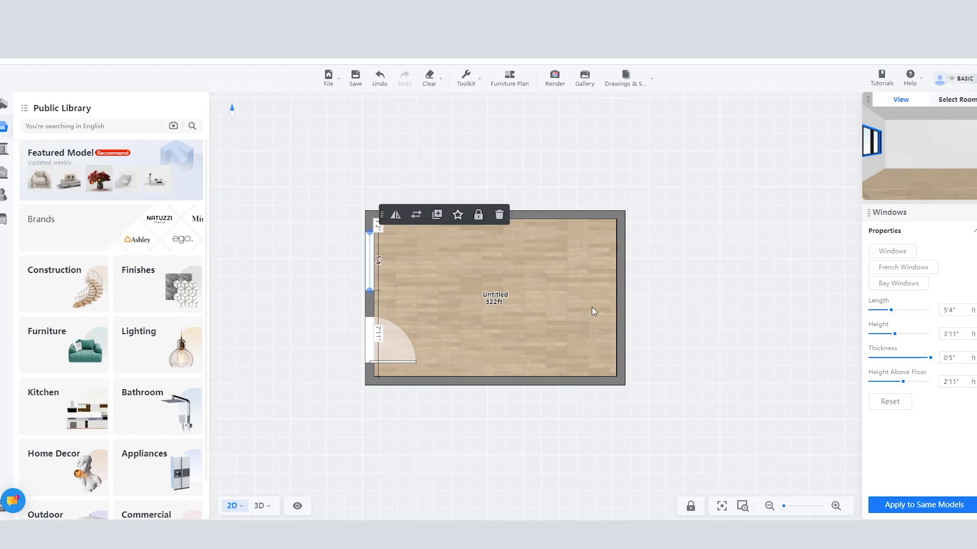
pyautogui.scroll(5, 364, 267)
pyautogui.scroll(-4, 560, 240)
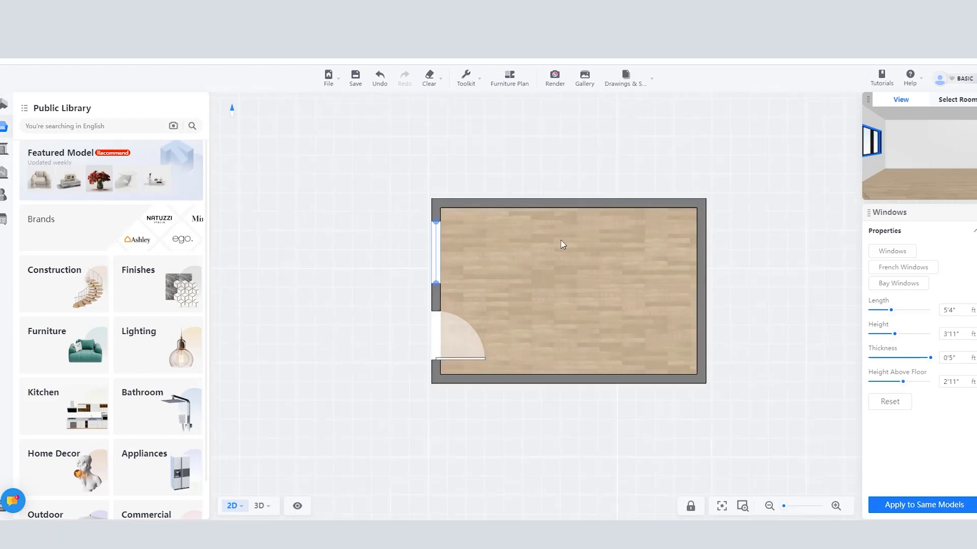
pyautogui.scroll(3, 534, 193)
pyautogui.scroll(-4, 478, 255)
pyautogui.scroll(2, 671, 229)
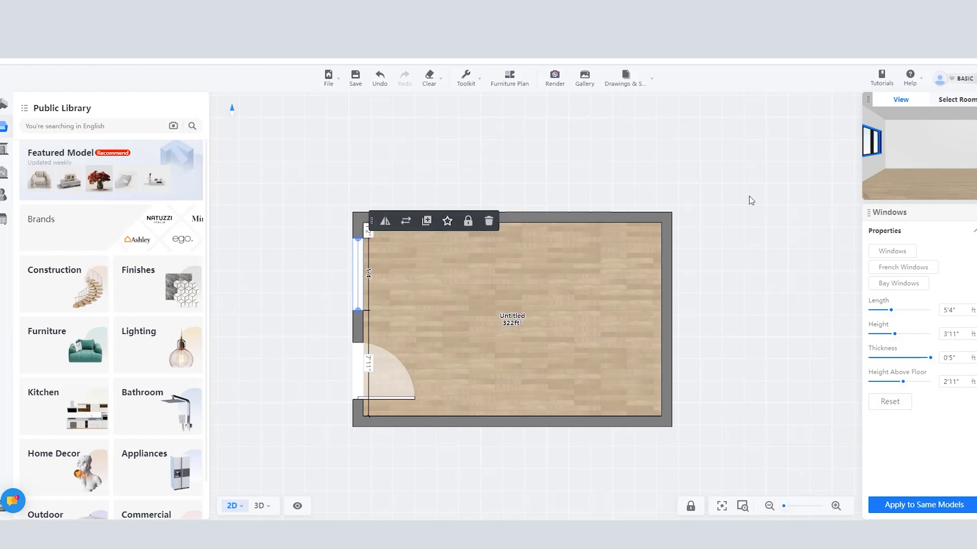
# Step: Open the general preferences and look through the available interface languages, keeping English
pyautogui.moveTo(972, 77)
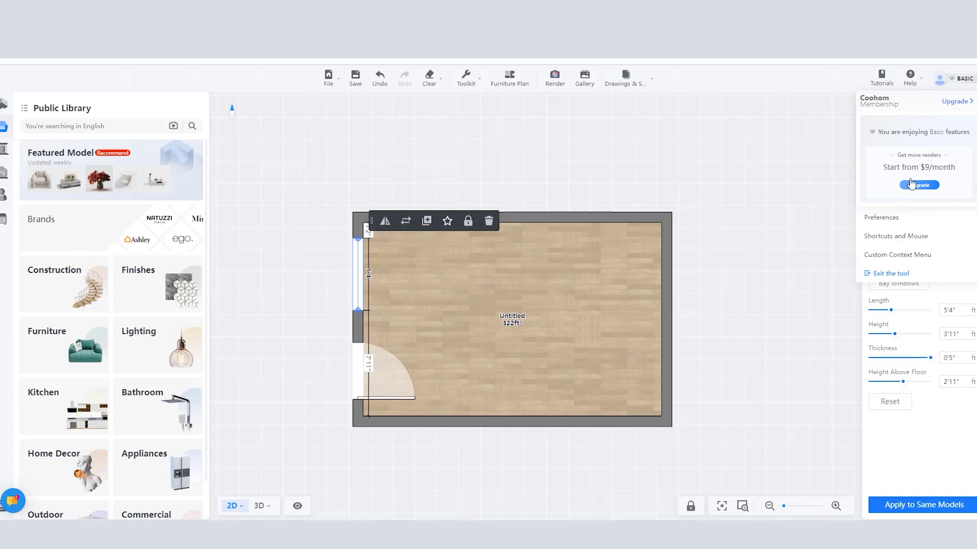
pyautogui.click(882, 219)
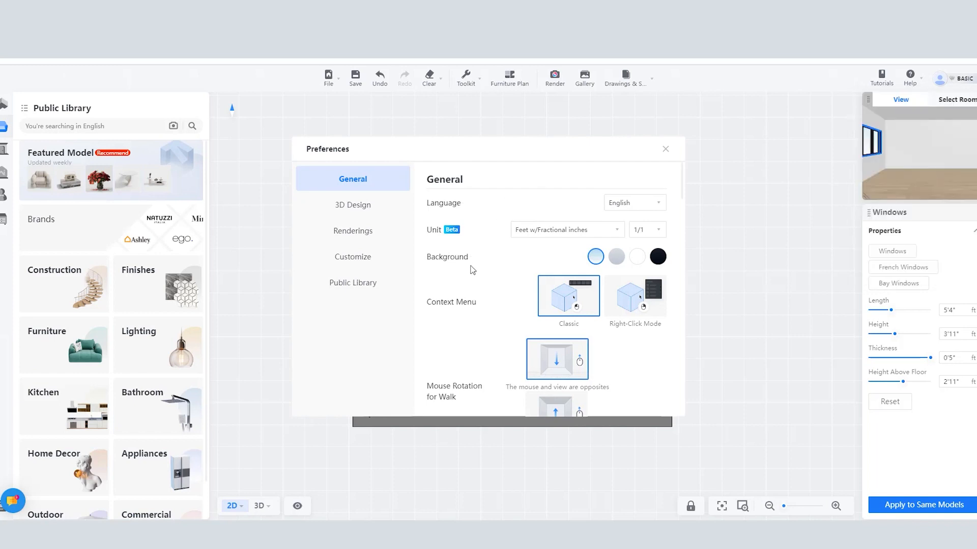
pyautogui.click(658, 204)
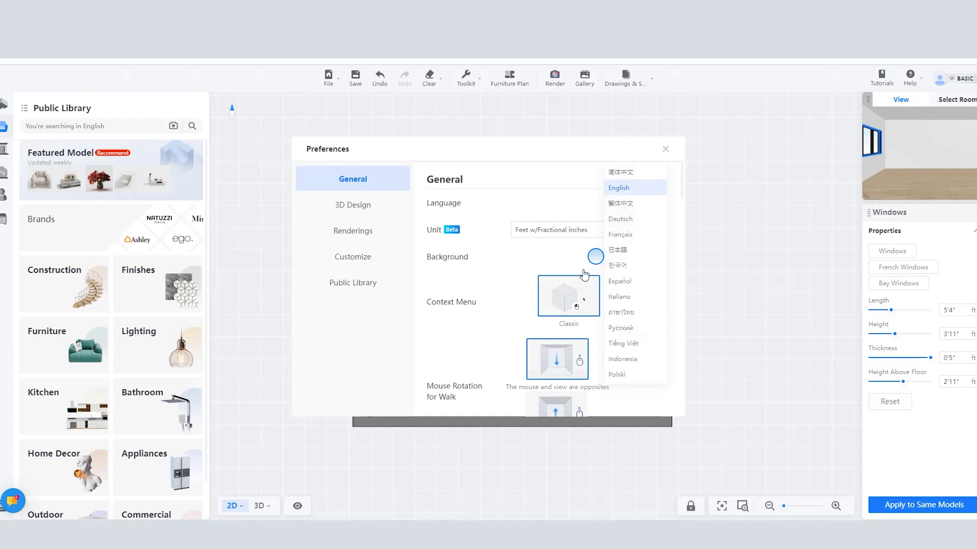
pyautogui.click(524, 209)
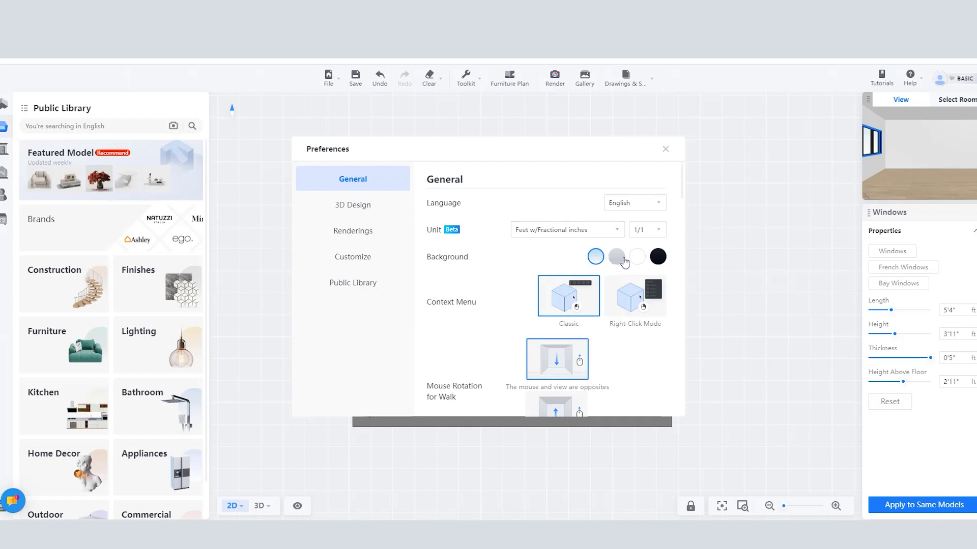
# Step: Try the grey, white and black background options, set the background back to light blue and close the preferences
pyautogui.click(621, 258)
pyautogui.click(638, 257)
pyautogui.click(657, 257)
pyautogui.click(594, 257)
pyautogui.click(665, 148)
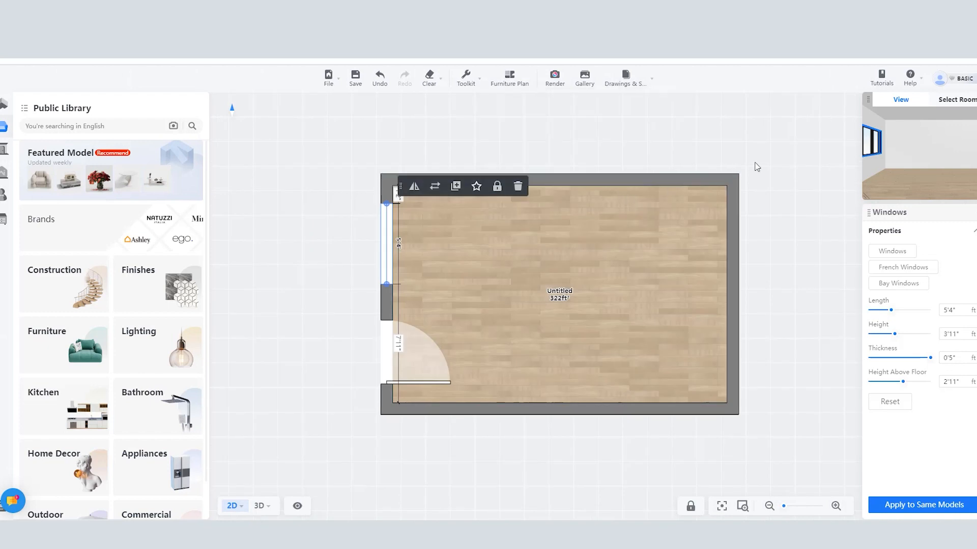